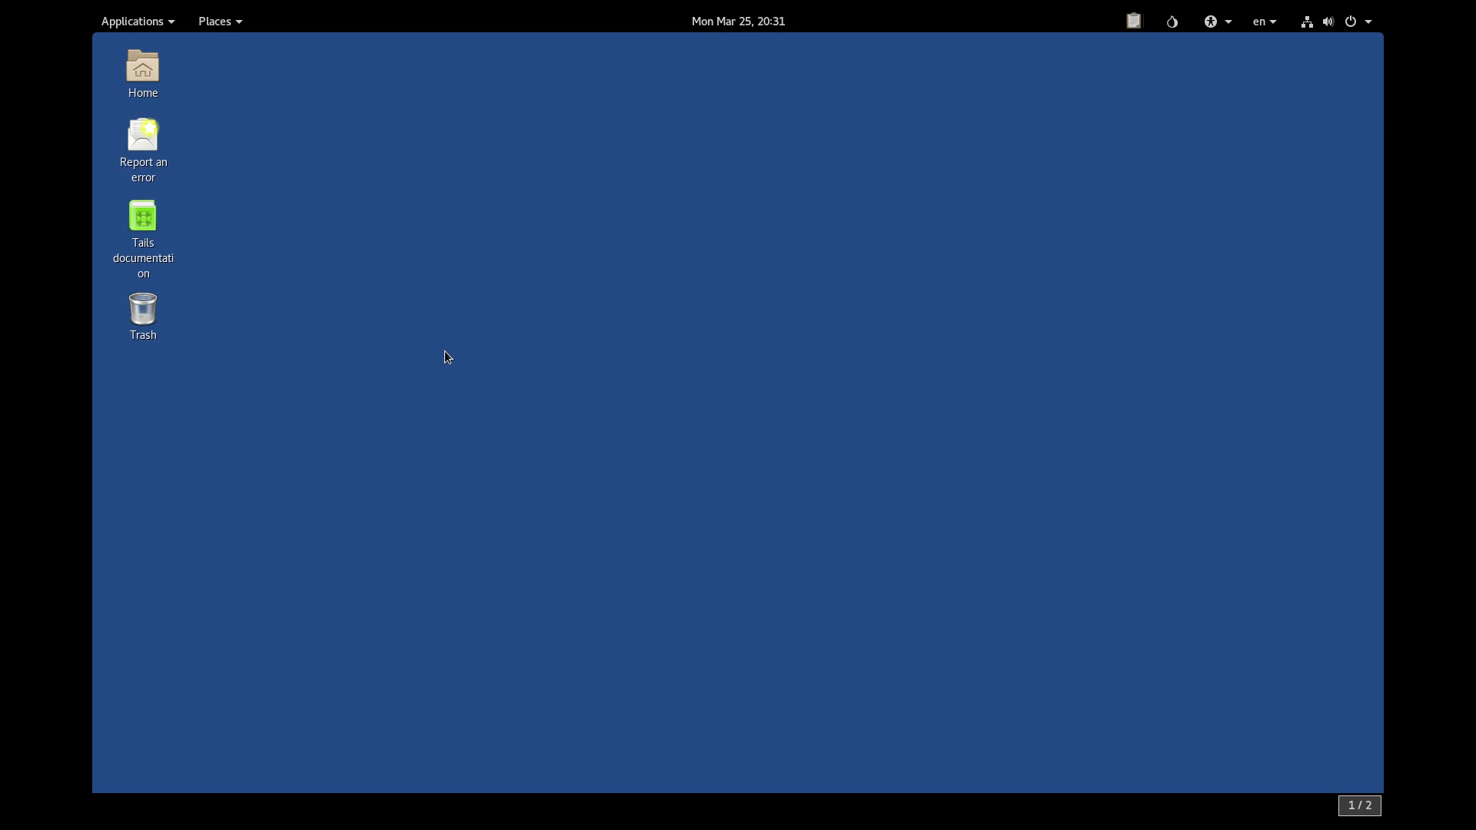
Launch Tor Browser and open the IP Location Finder result from the DuckDuckGo 'geolocate' search
click(146, 30)
click(279, 75)
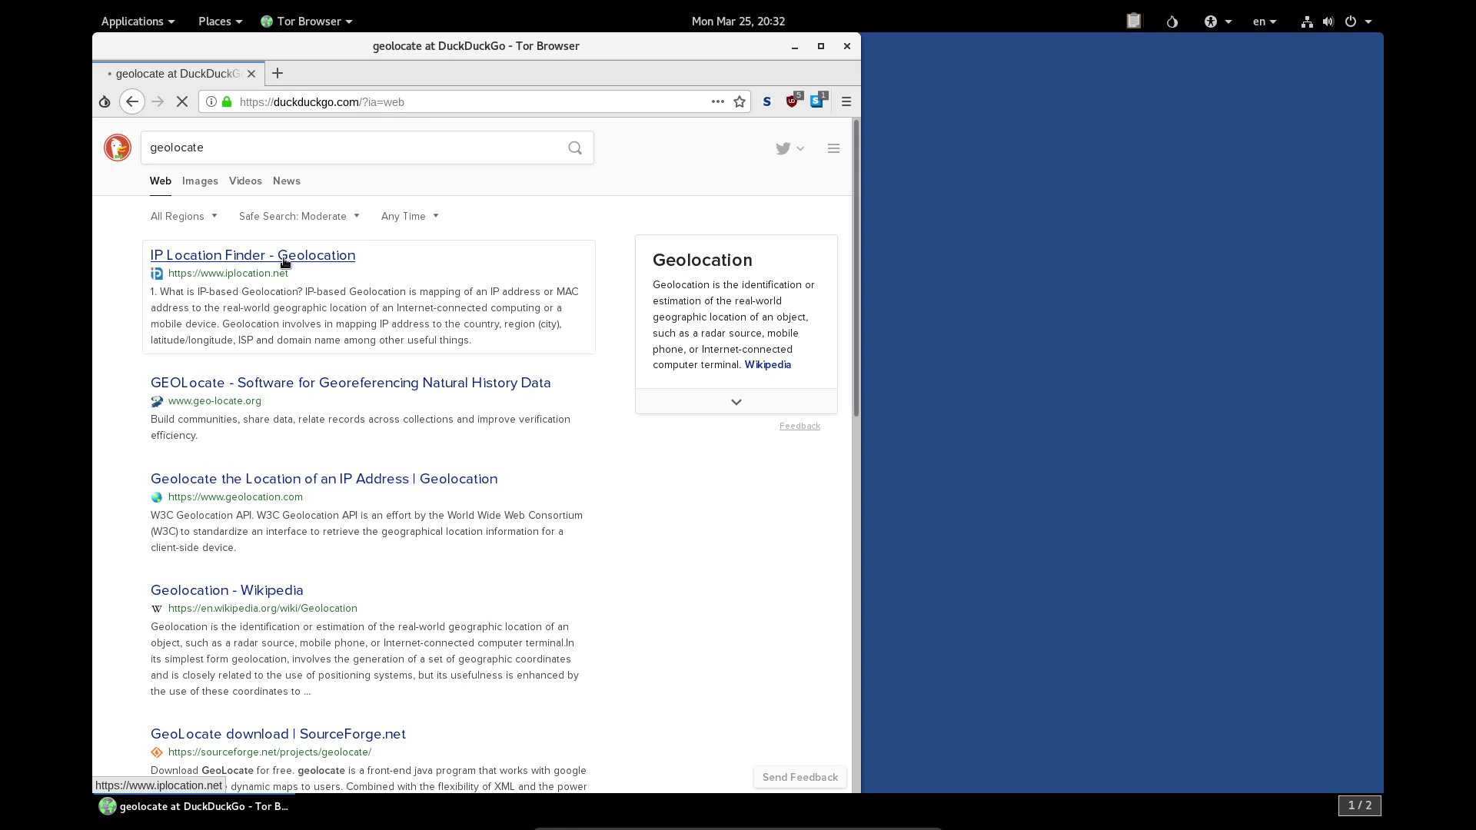
click(284, 262)
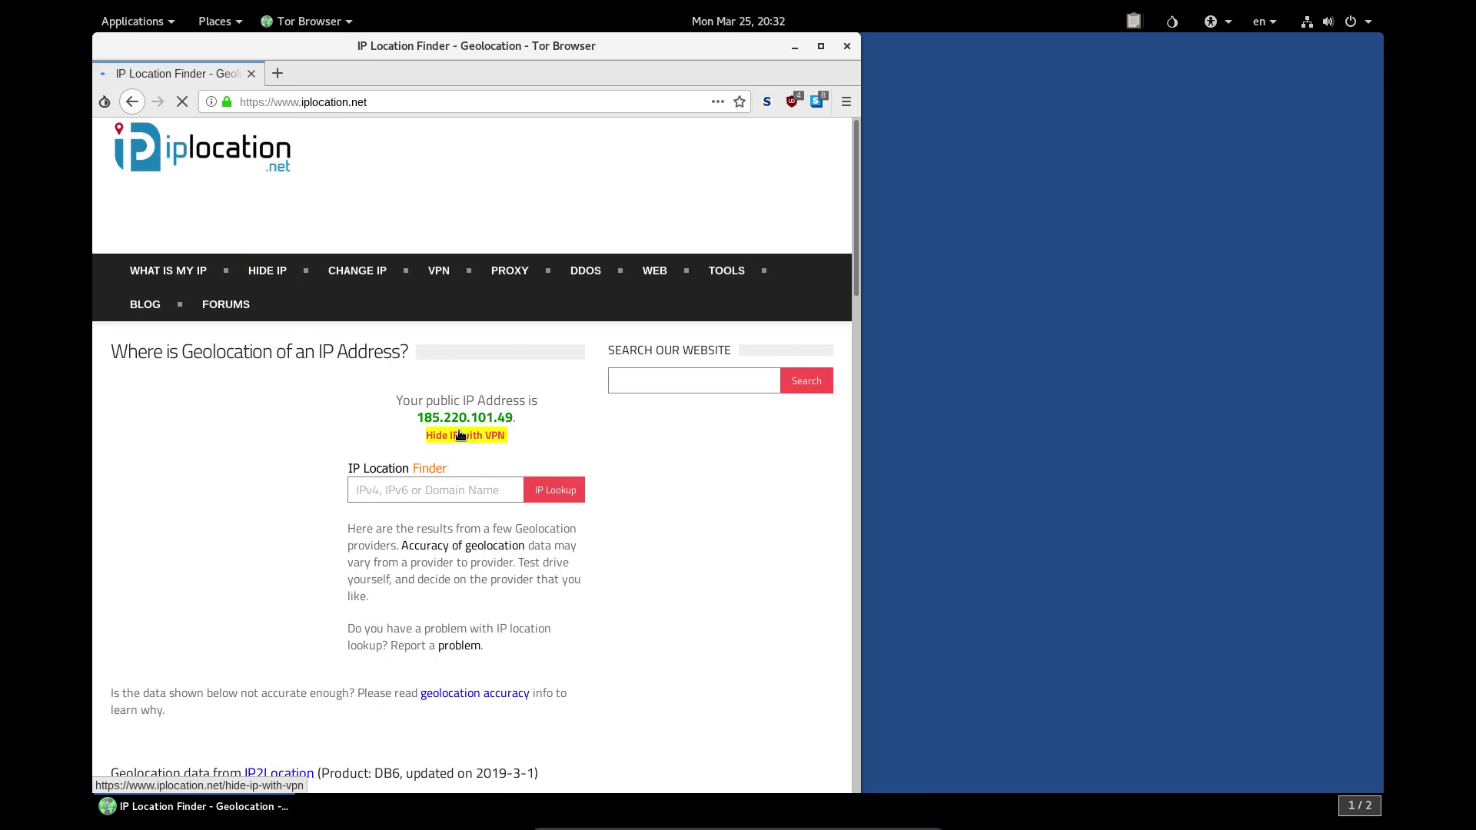
Scroll through iplocation.net's provider tables showing where IP 185.220.101.49 is located
scroll(546, 488, down, 3)
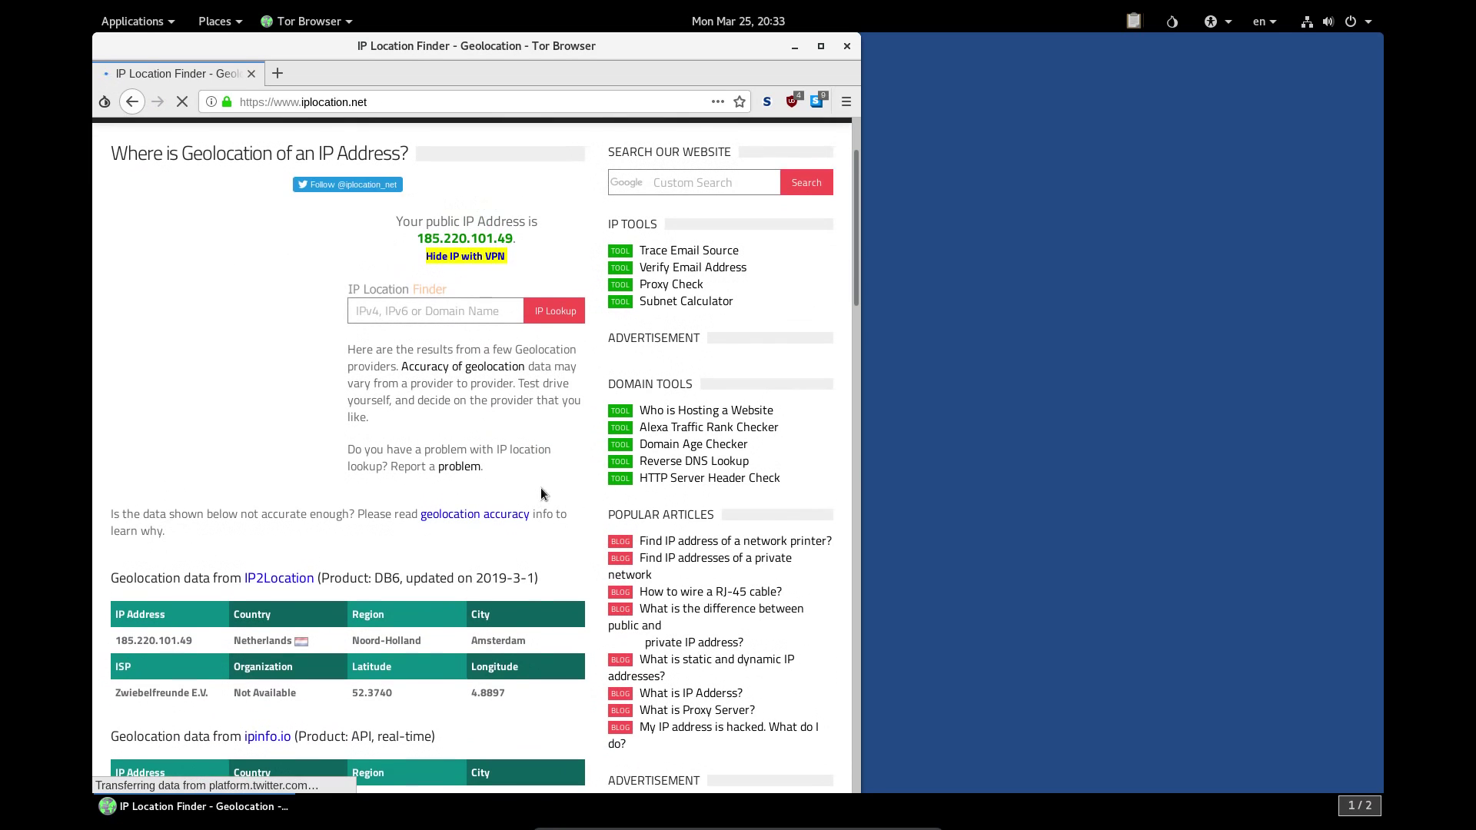
scroll(358, 530, down, 2)
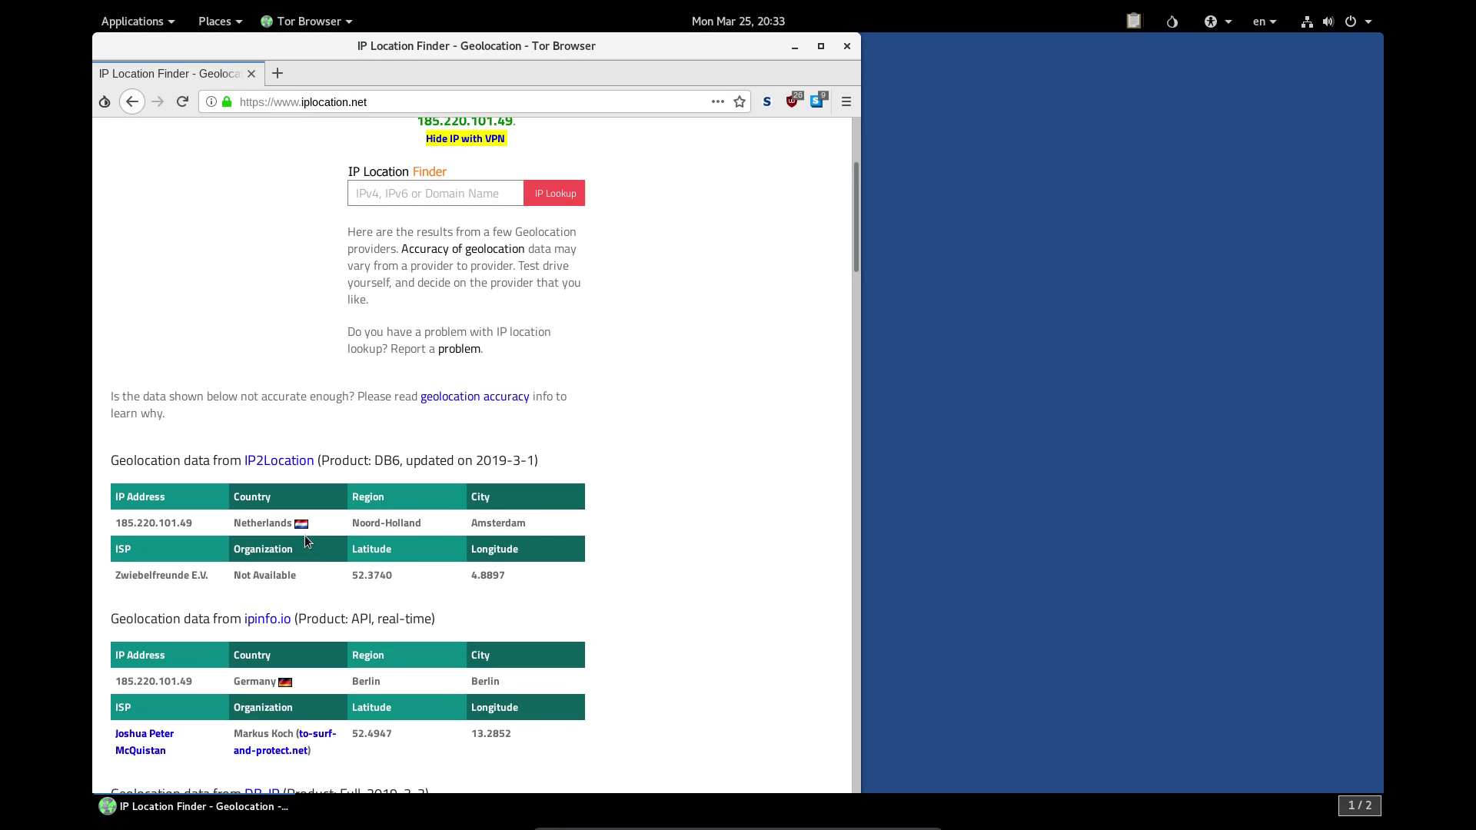
scroll(304, 538, down, 5)
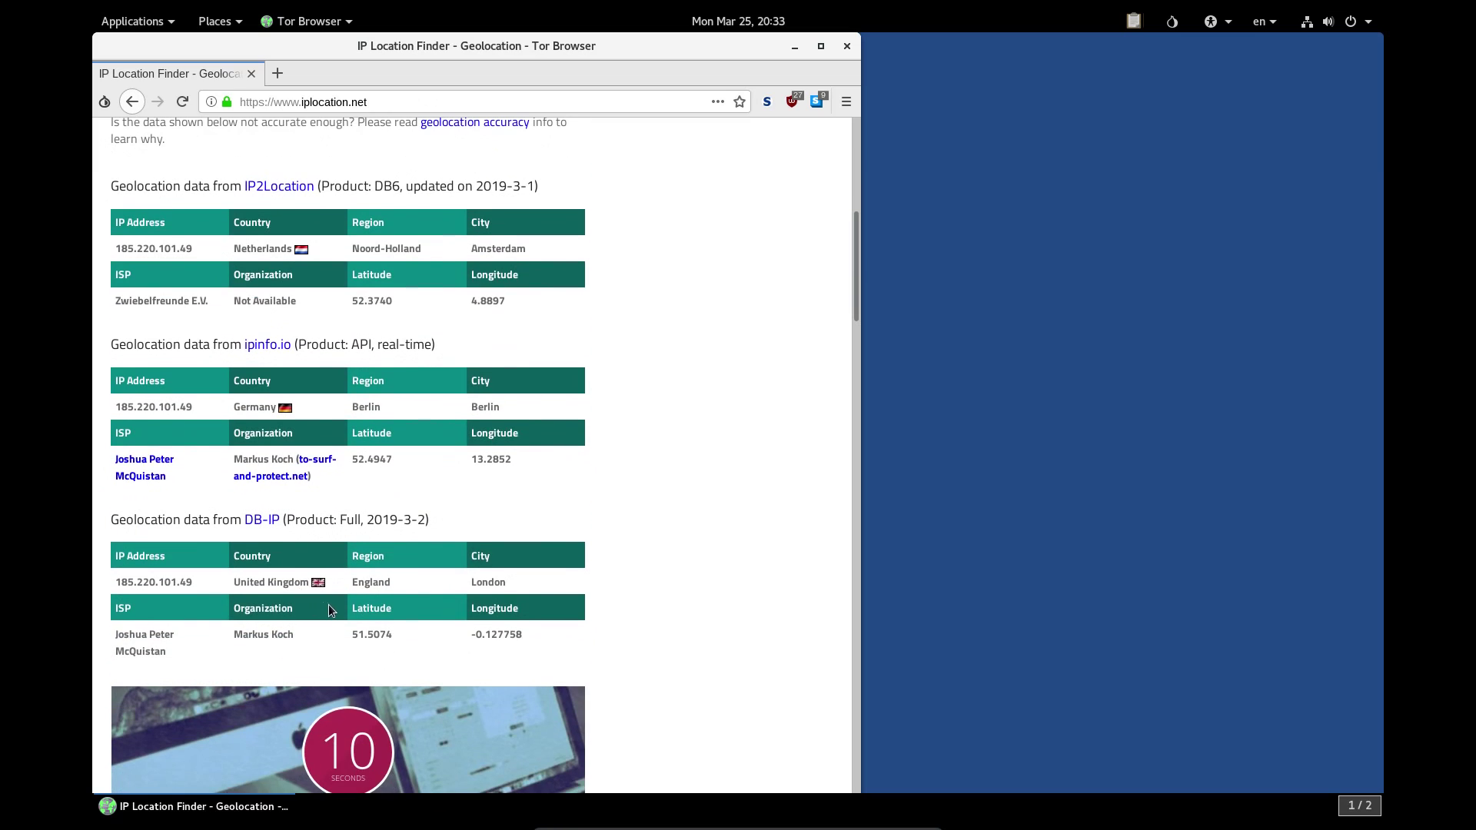
scroll(332, 604, up, 9)
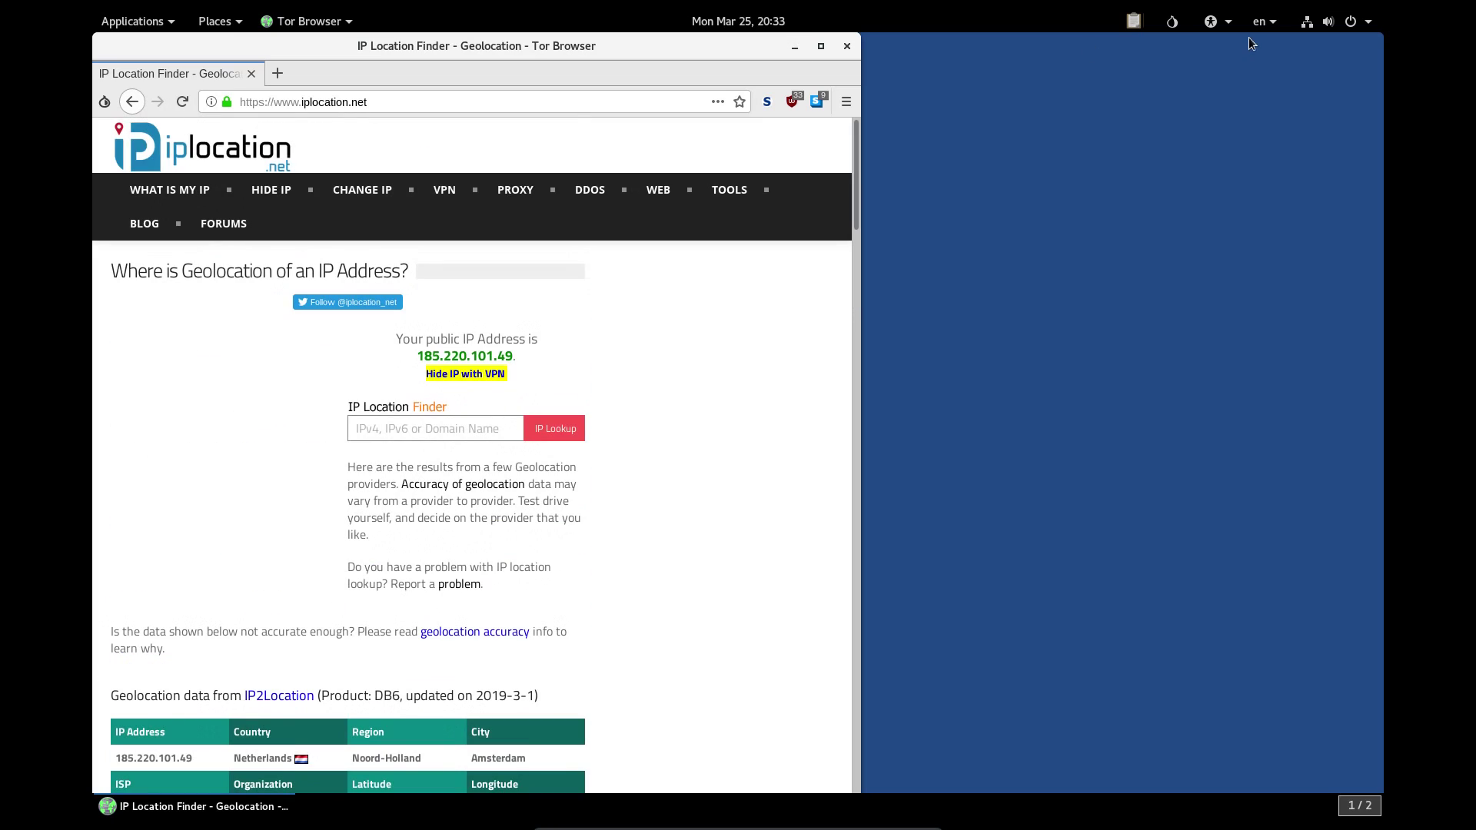
click(1173, 28)
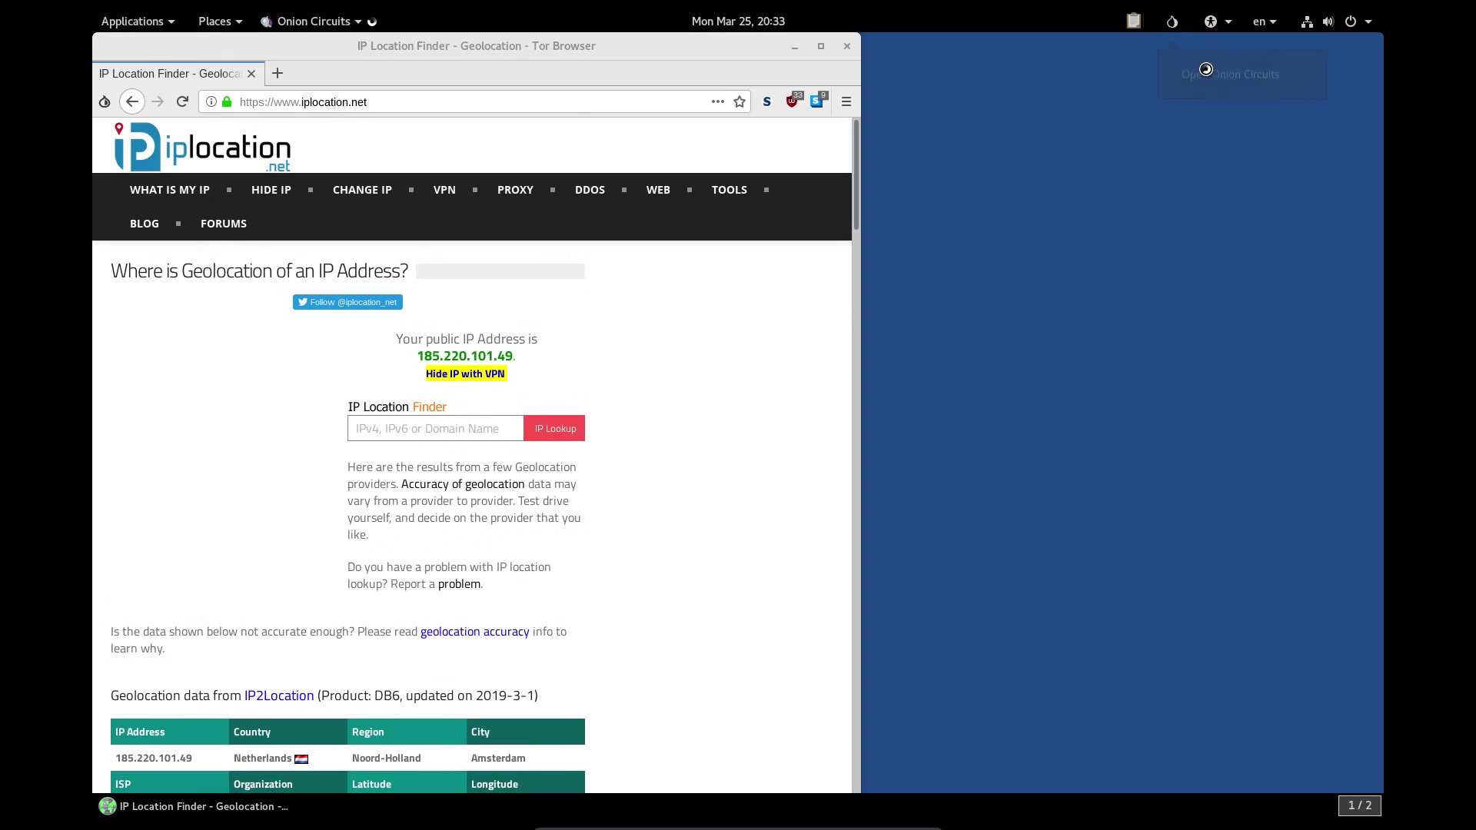
click(232, 300)
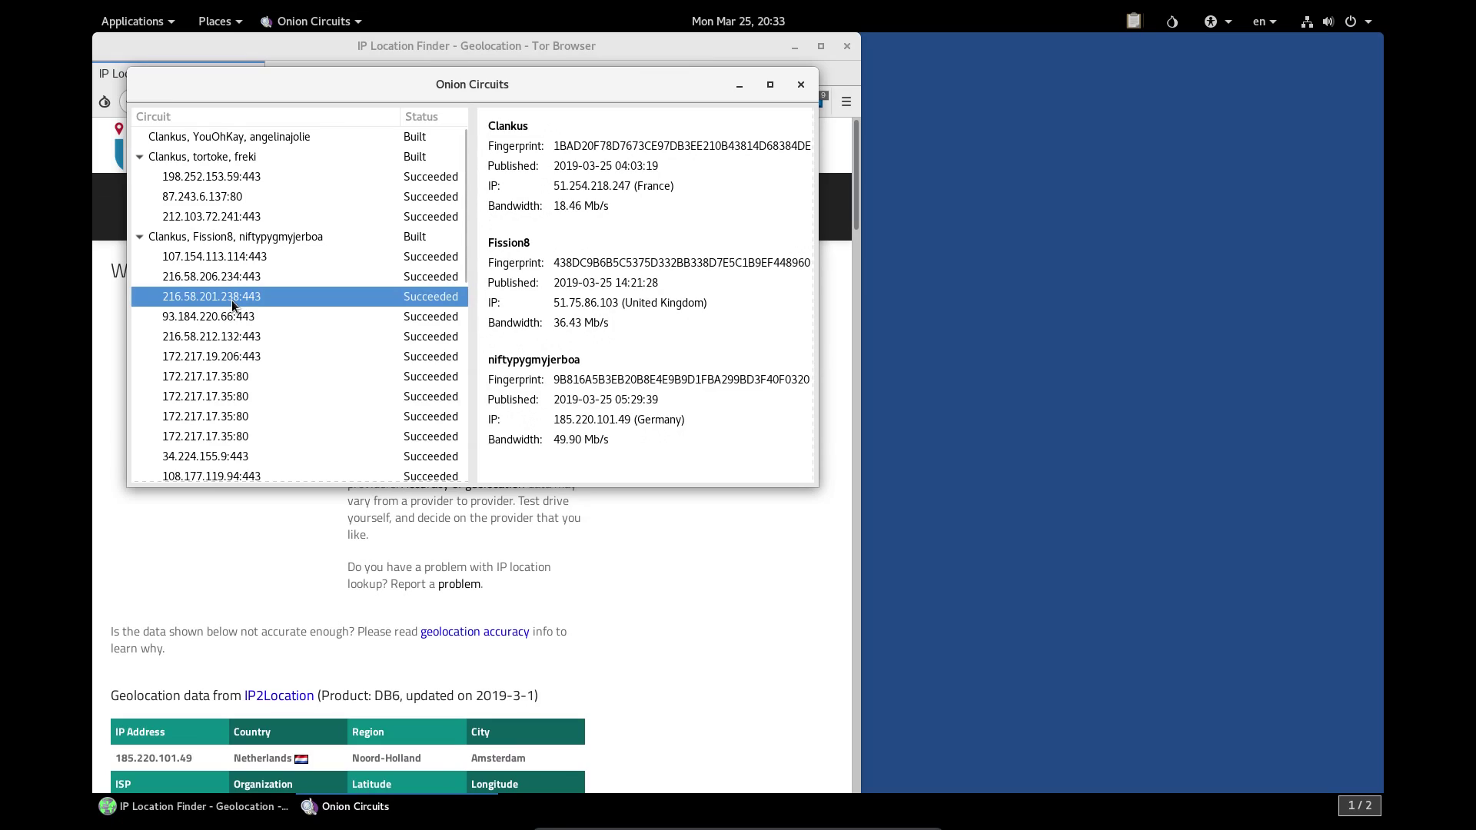
click(225, 315)
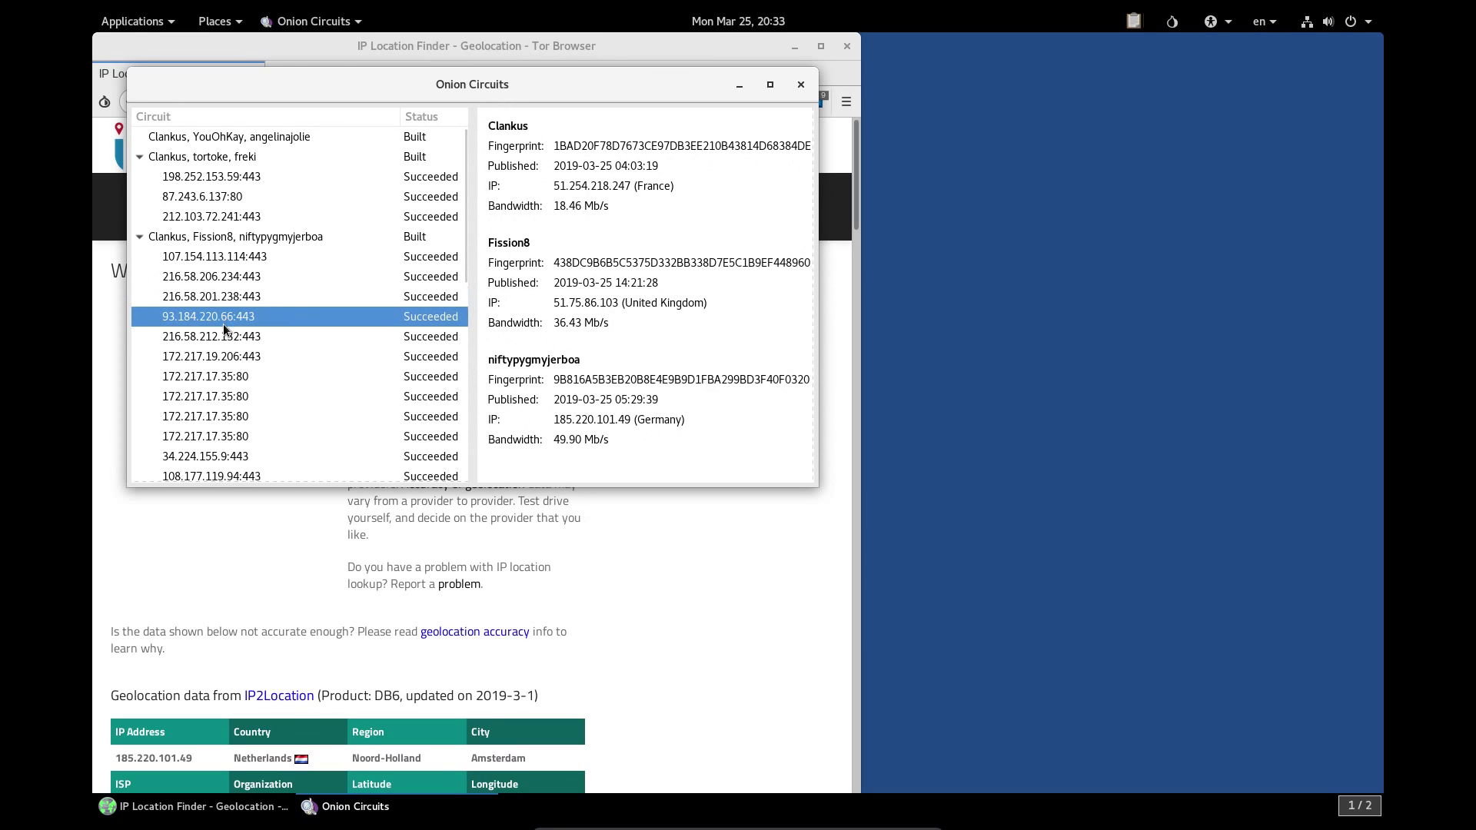
click(221, 336)
click(219, 363)
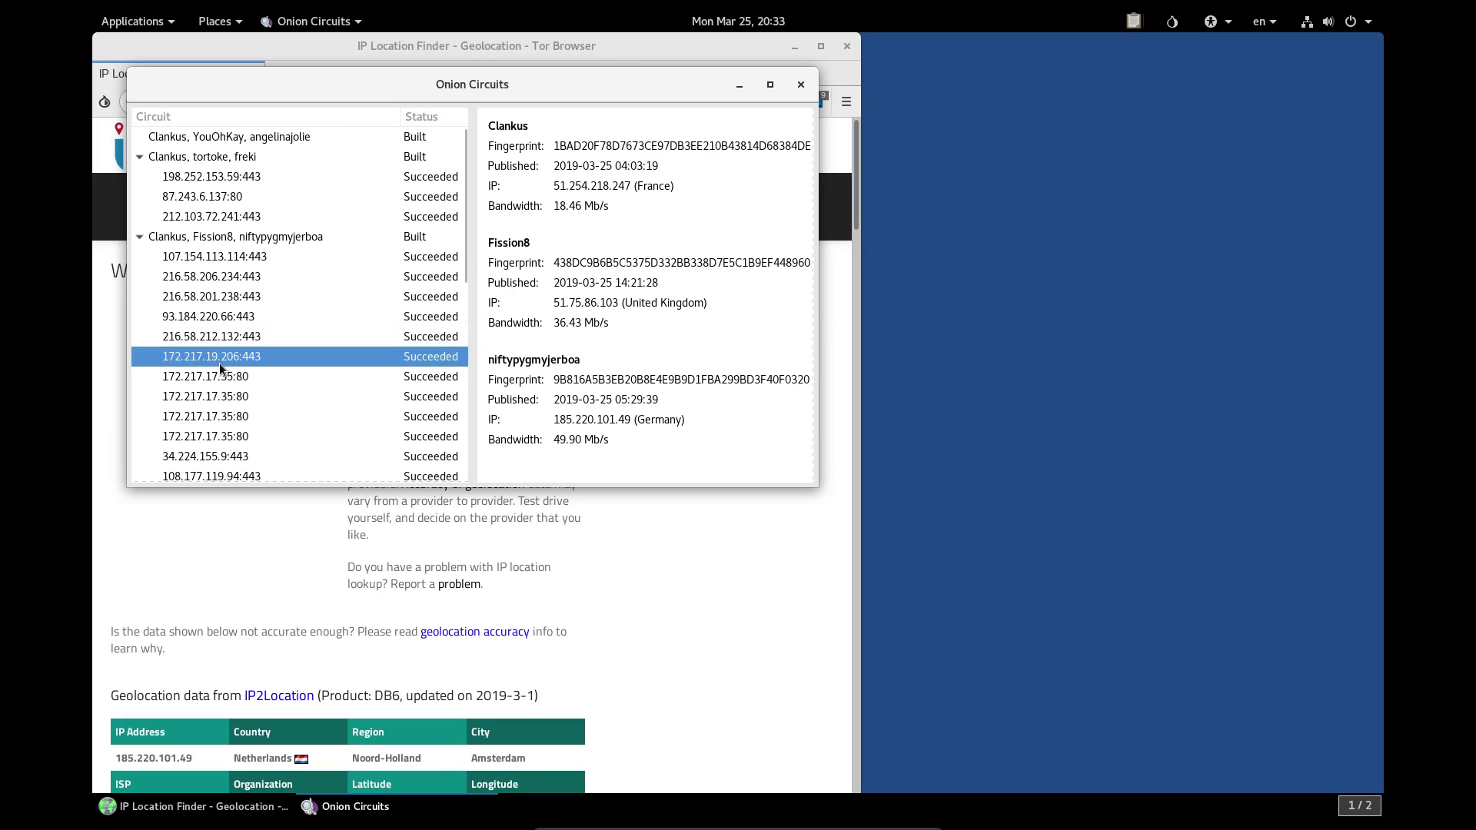
scroll(463, 261, down, 4)
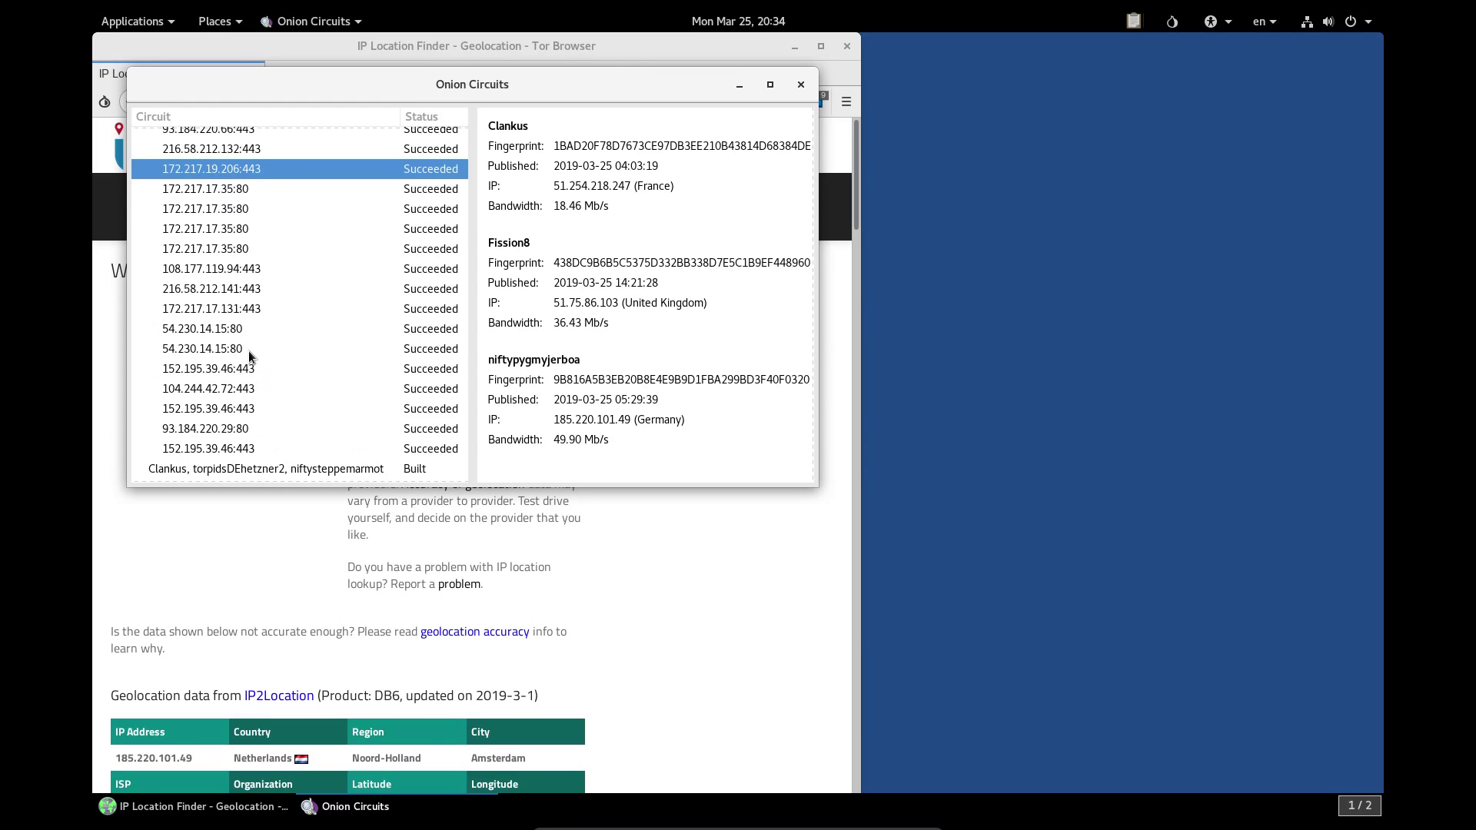
click(238, 370)
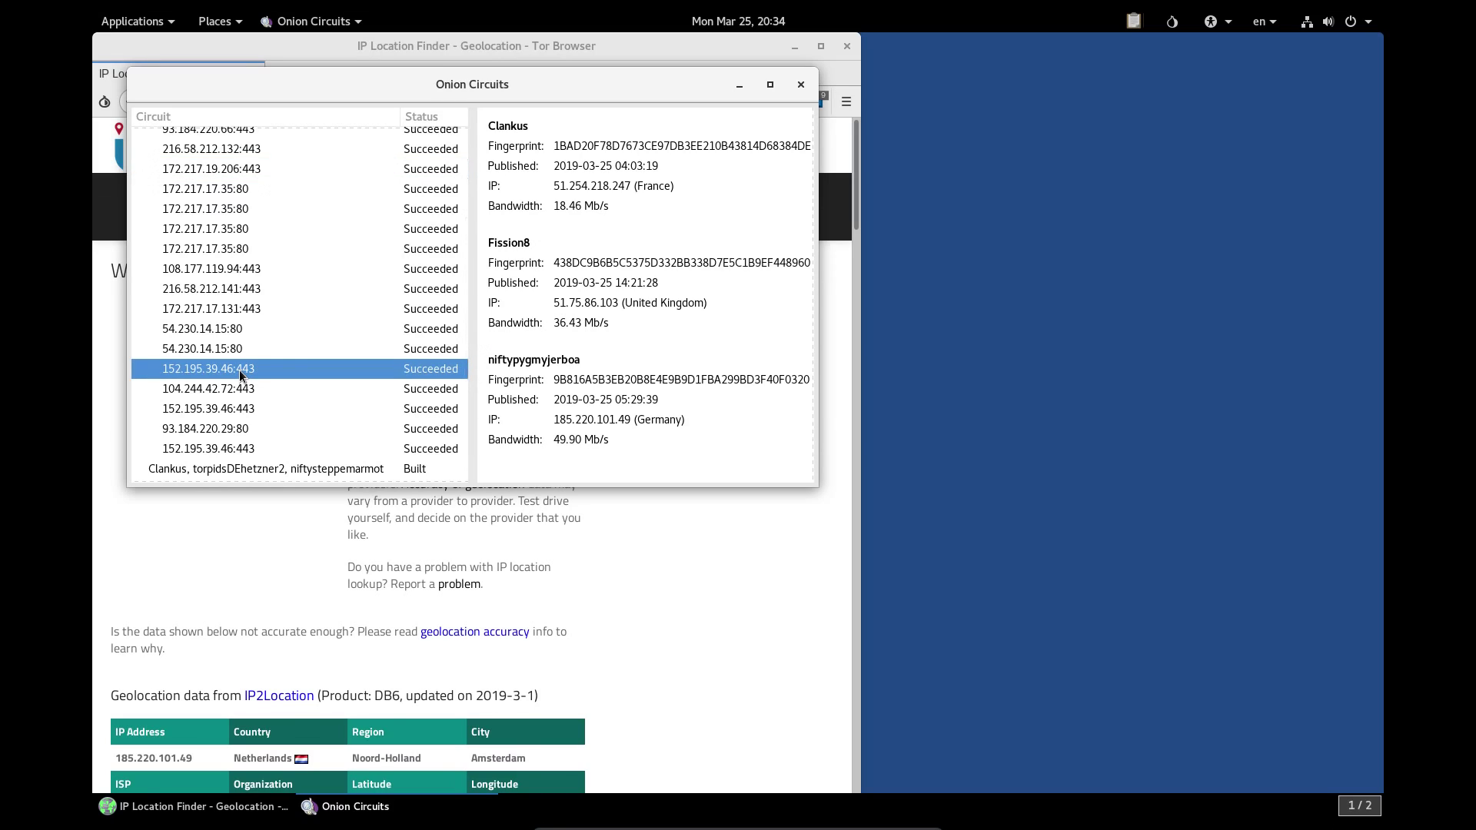
Close Onion Circuits and Tor Browser, then show the Accessories applications list
click(800, 83)
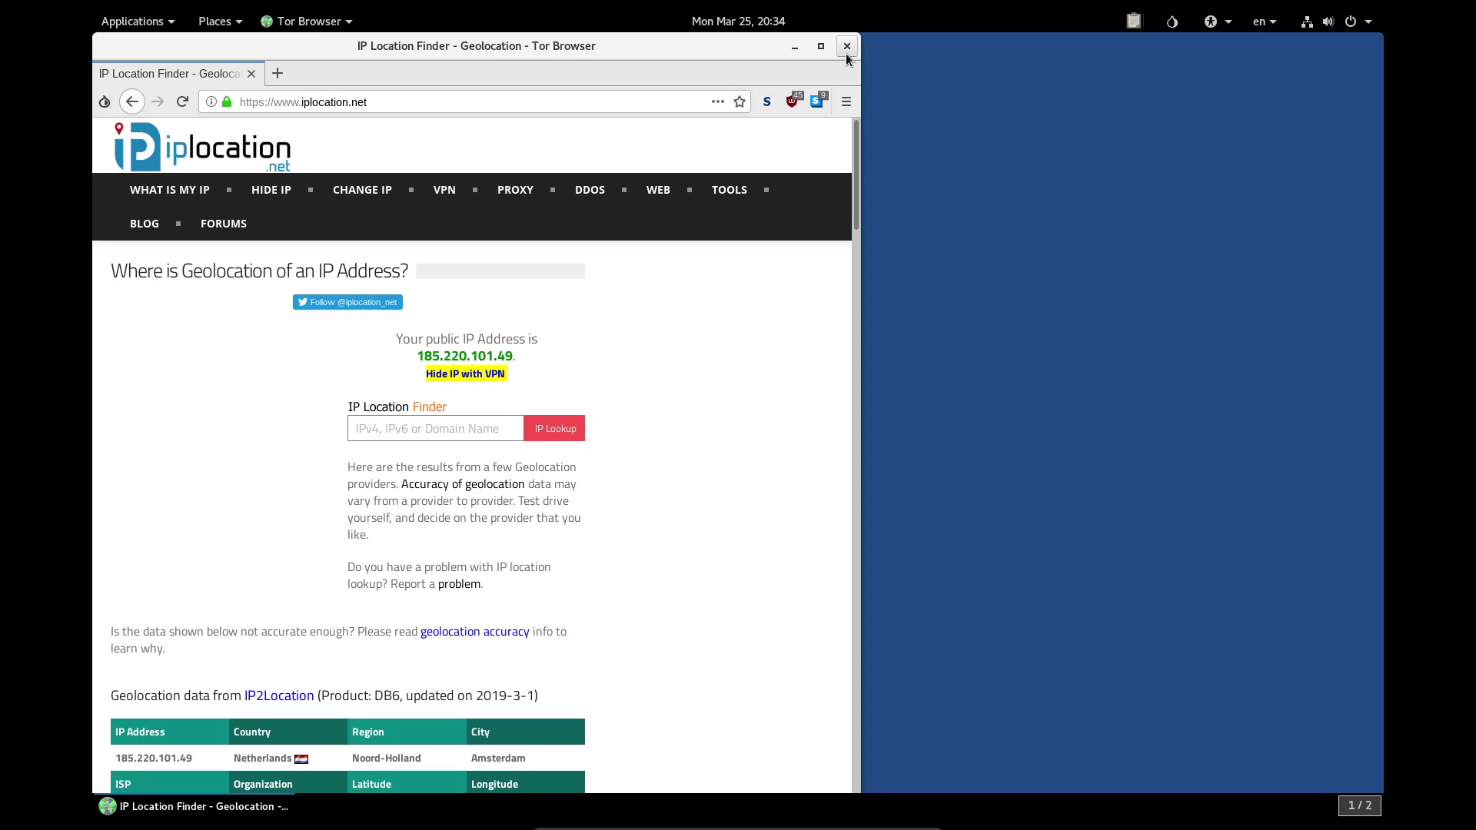
click(846, 47)
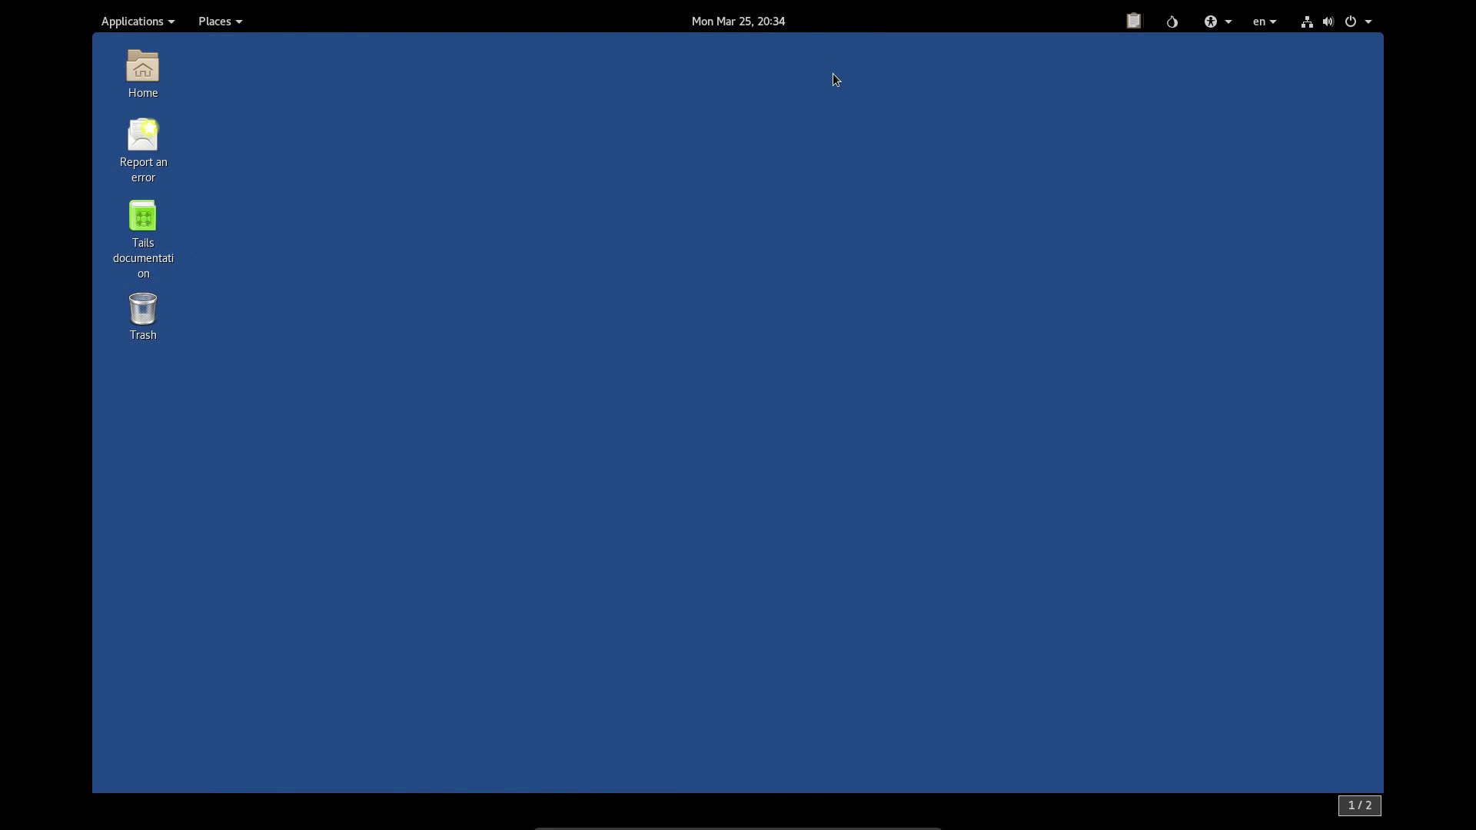
click(132, 21)
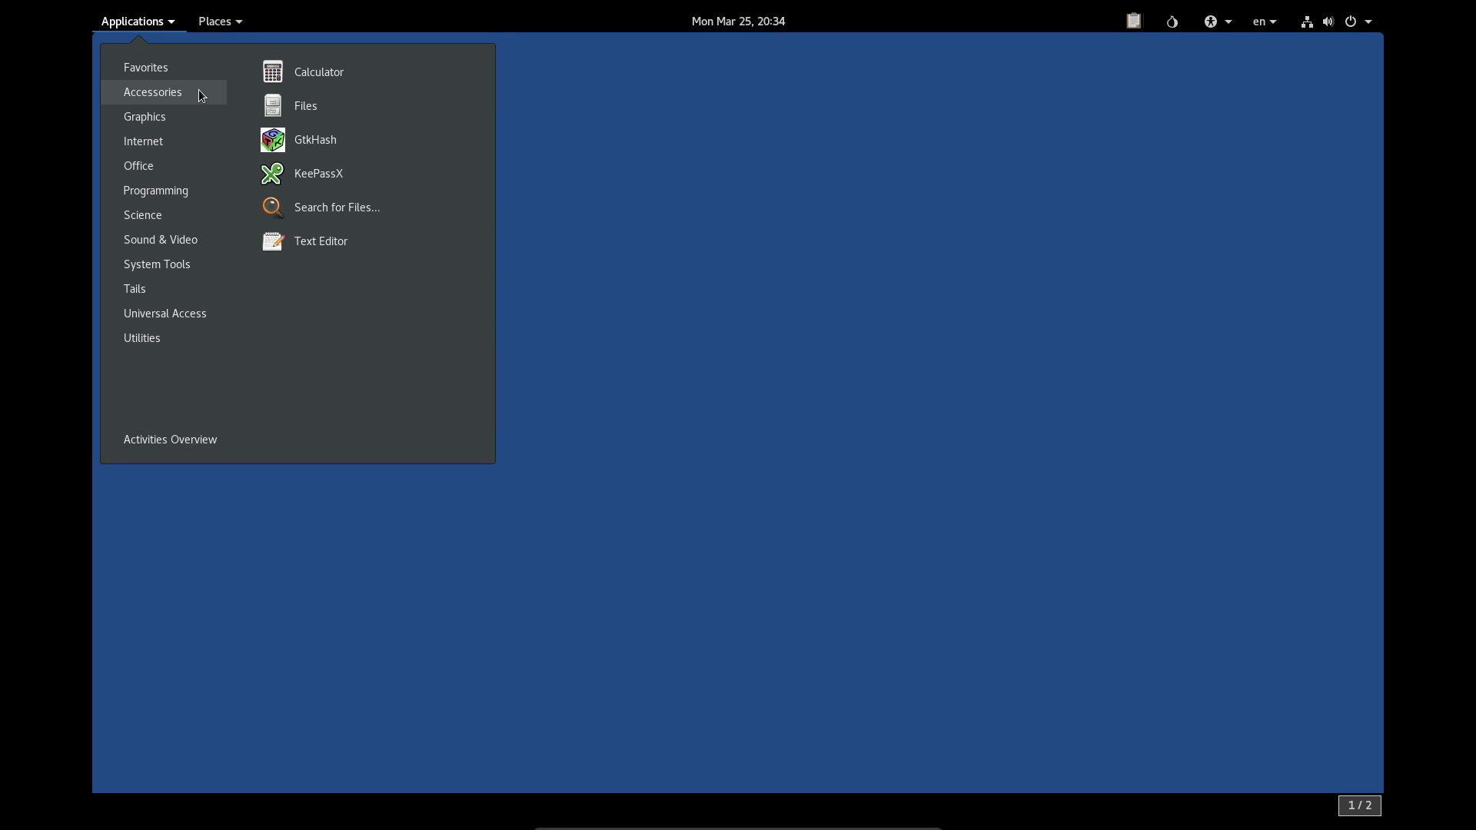
mouse_move(206, 113)
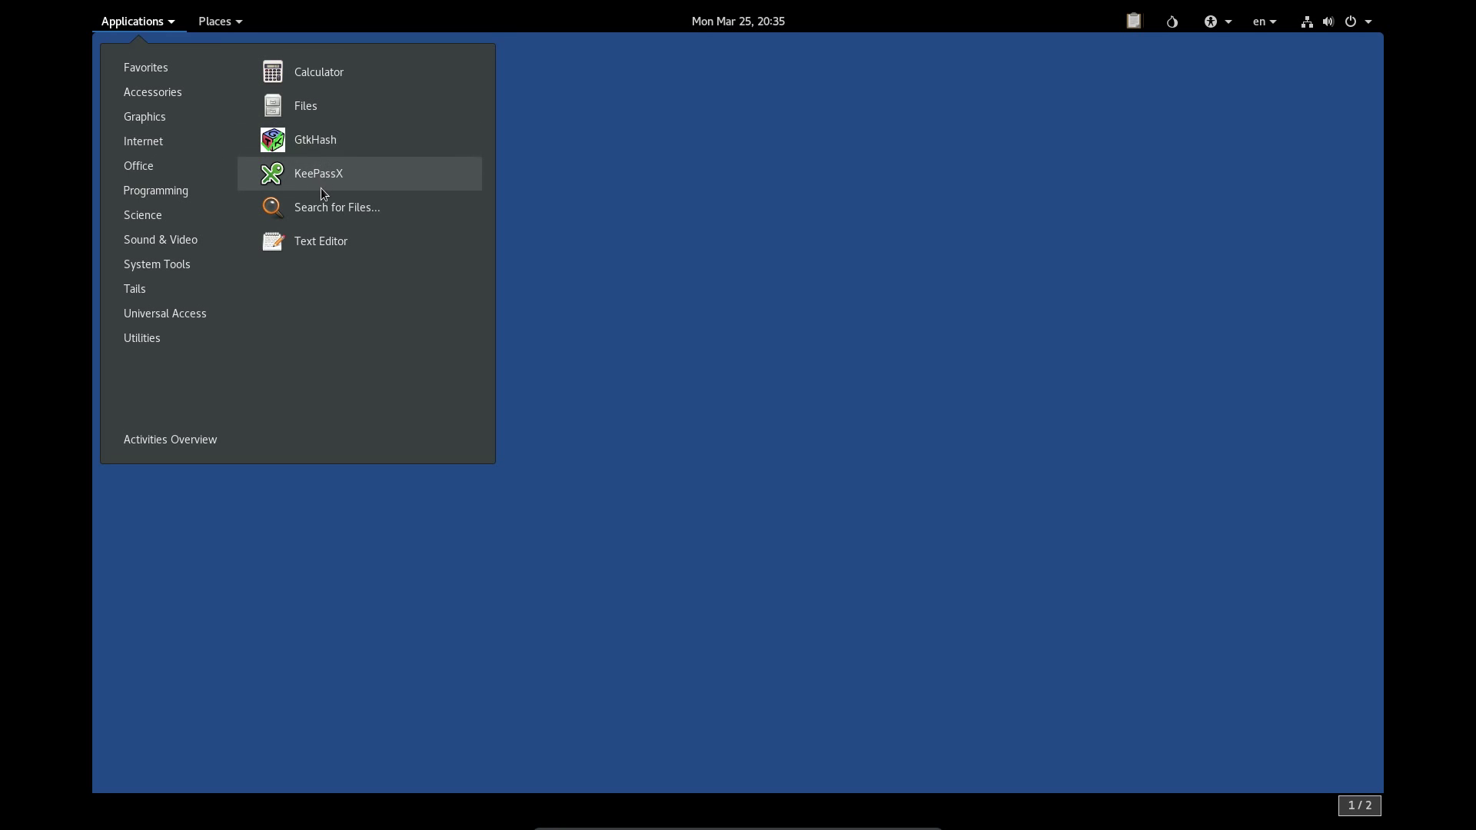
Launch Files, view the empty Tor Browser, Downloads and Documents folders, then close it
click(297, 116)
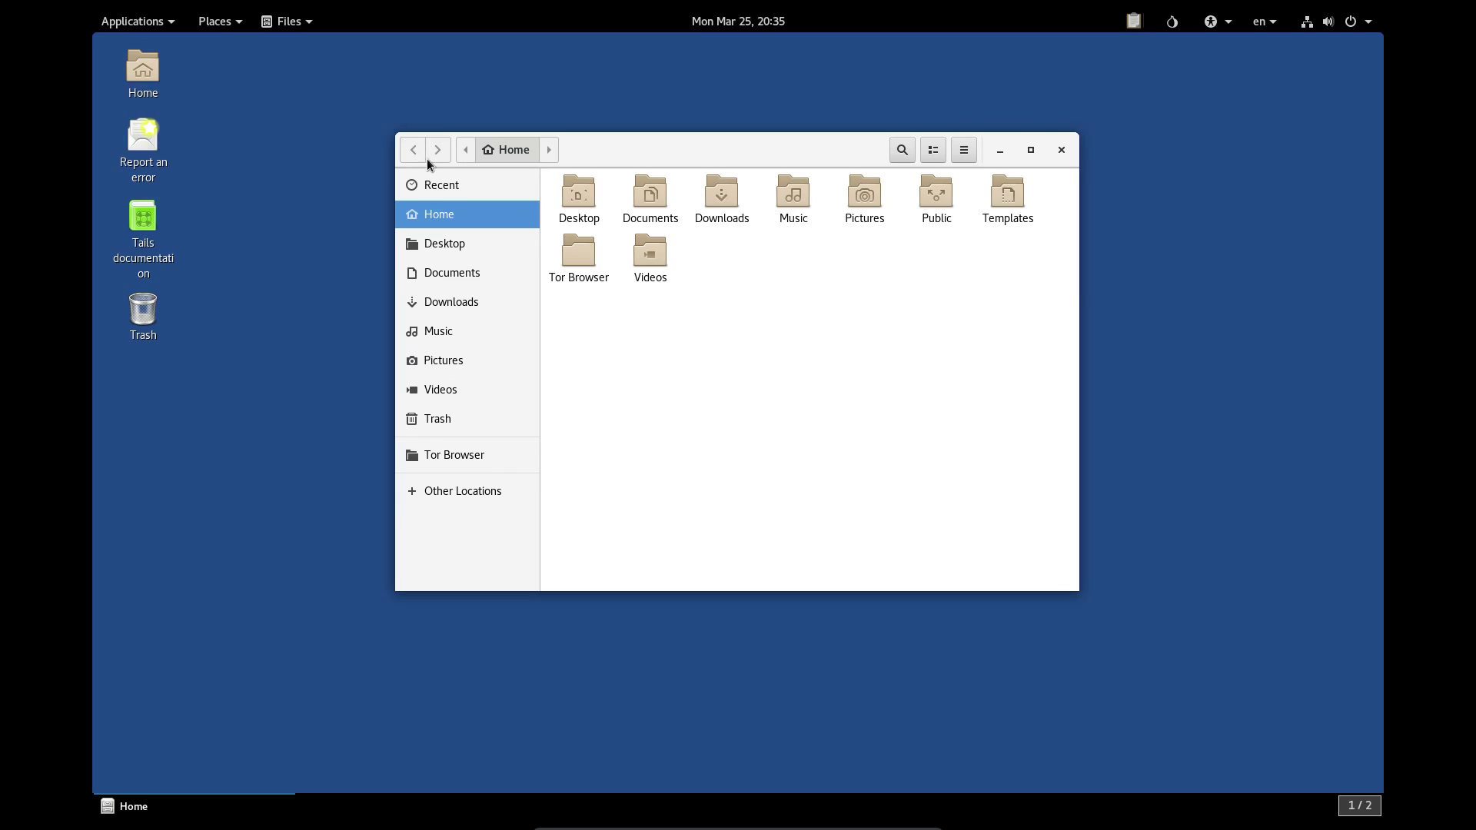
double_click(578, 258)
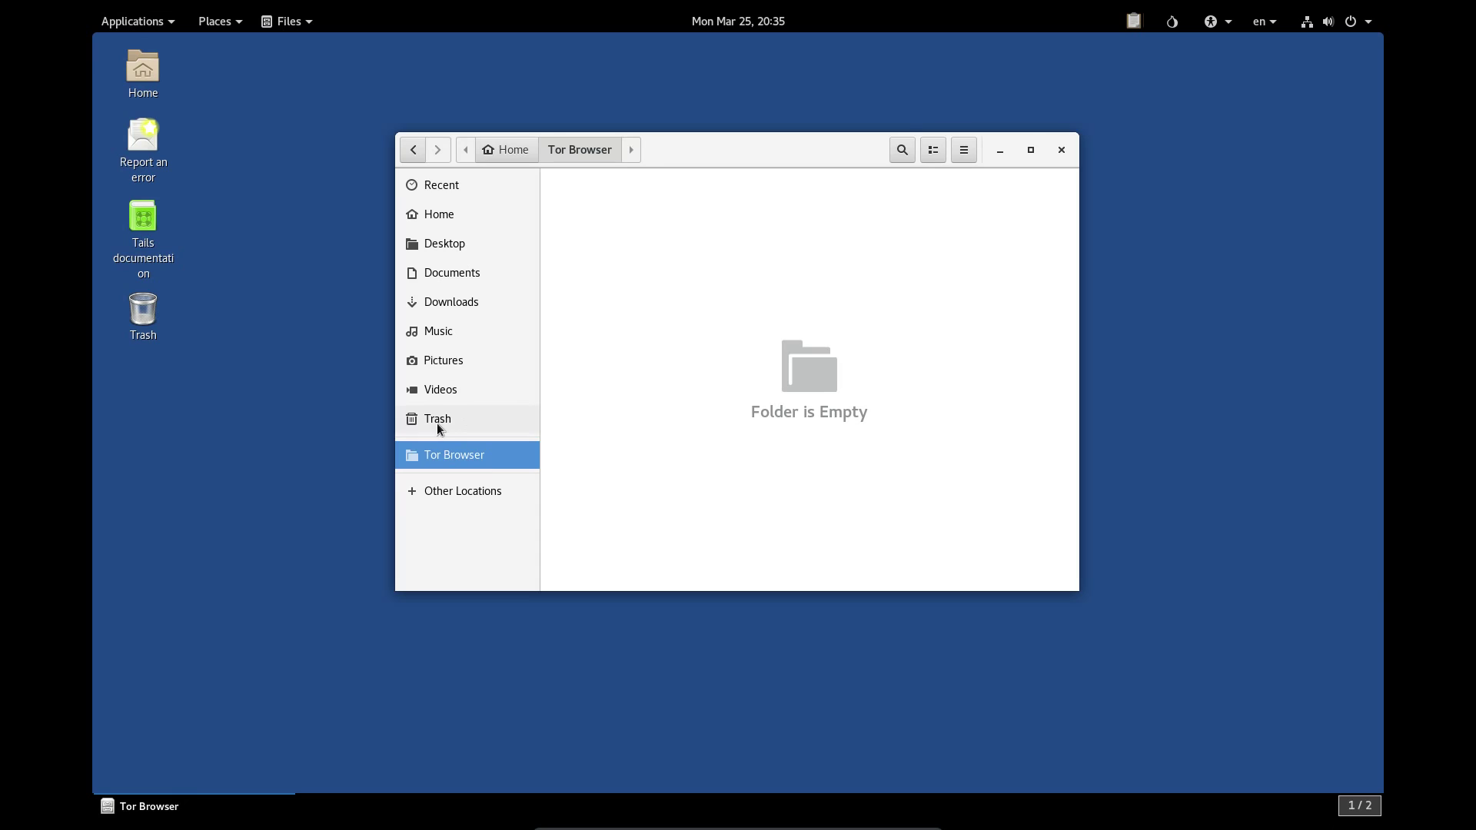
click(472, 300)
click(466, 277)
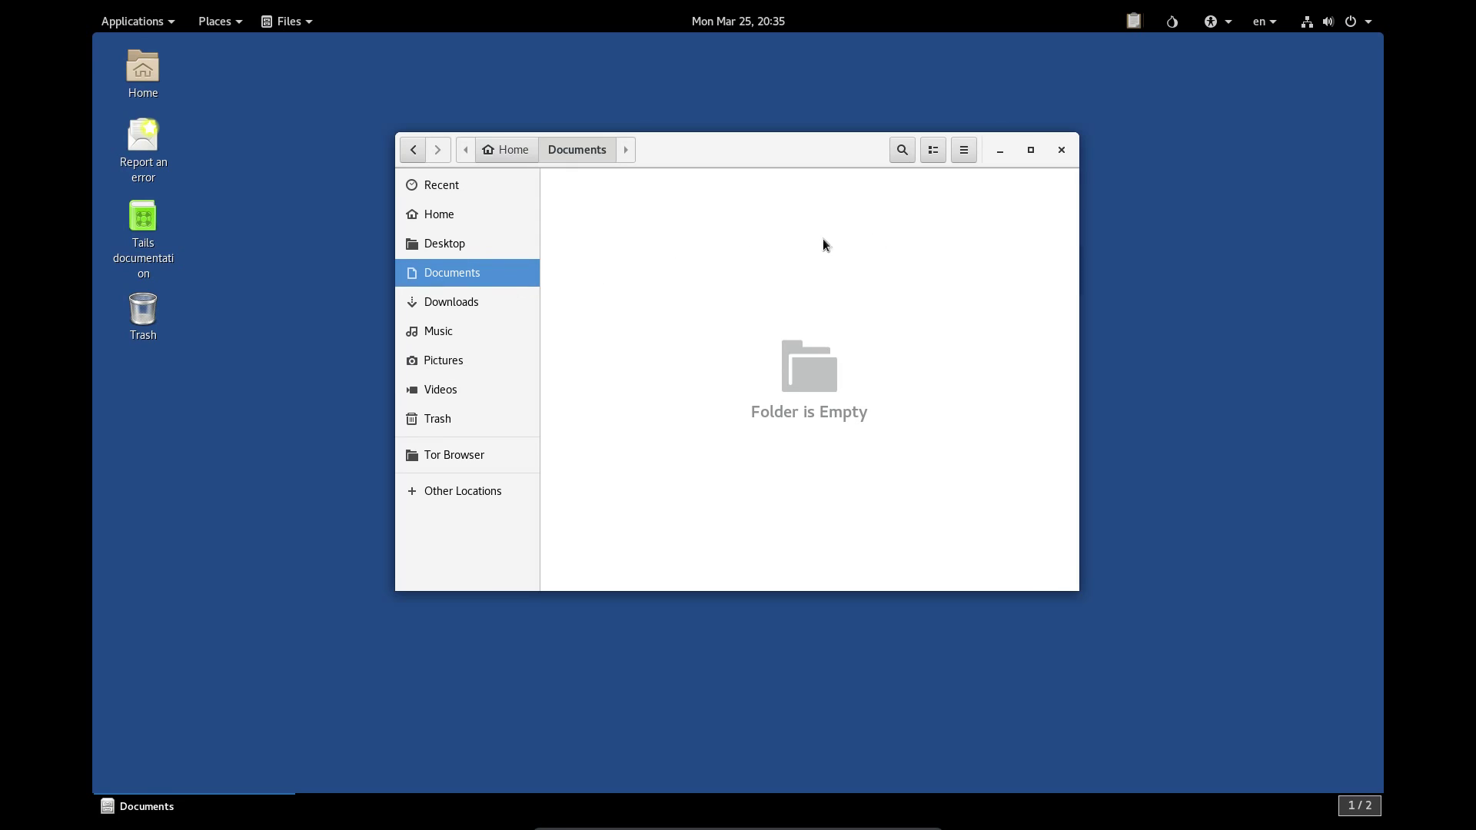
click(1062, 150)
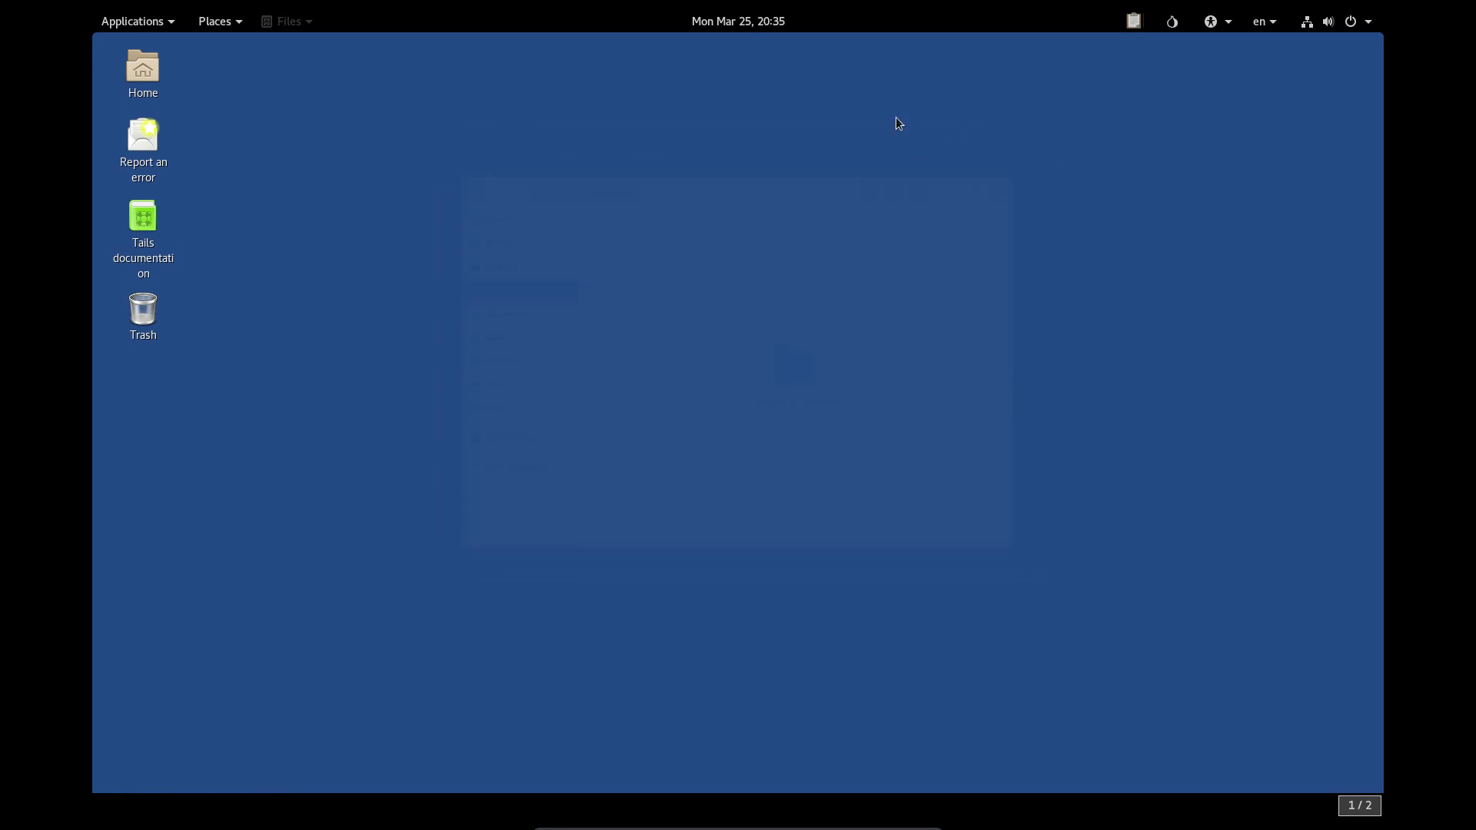
Show the Internet category listing OnionShare, Onion Circuits, Electrum and Unsafe Browser
click(152, 23)
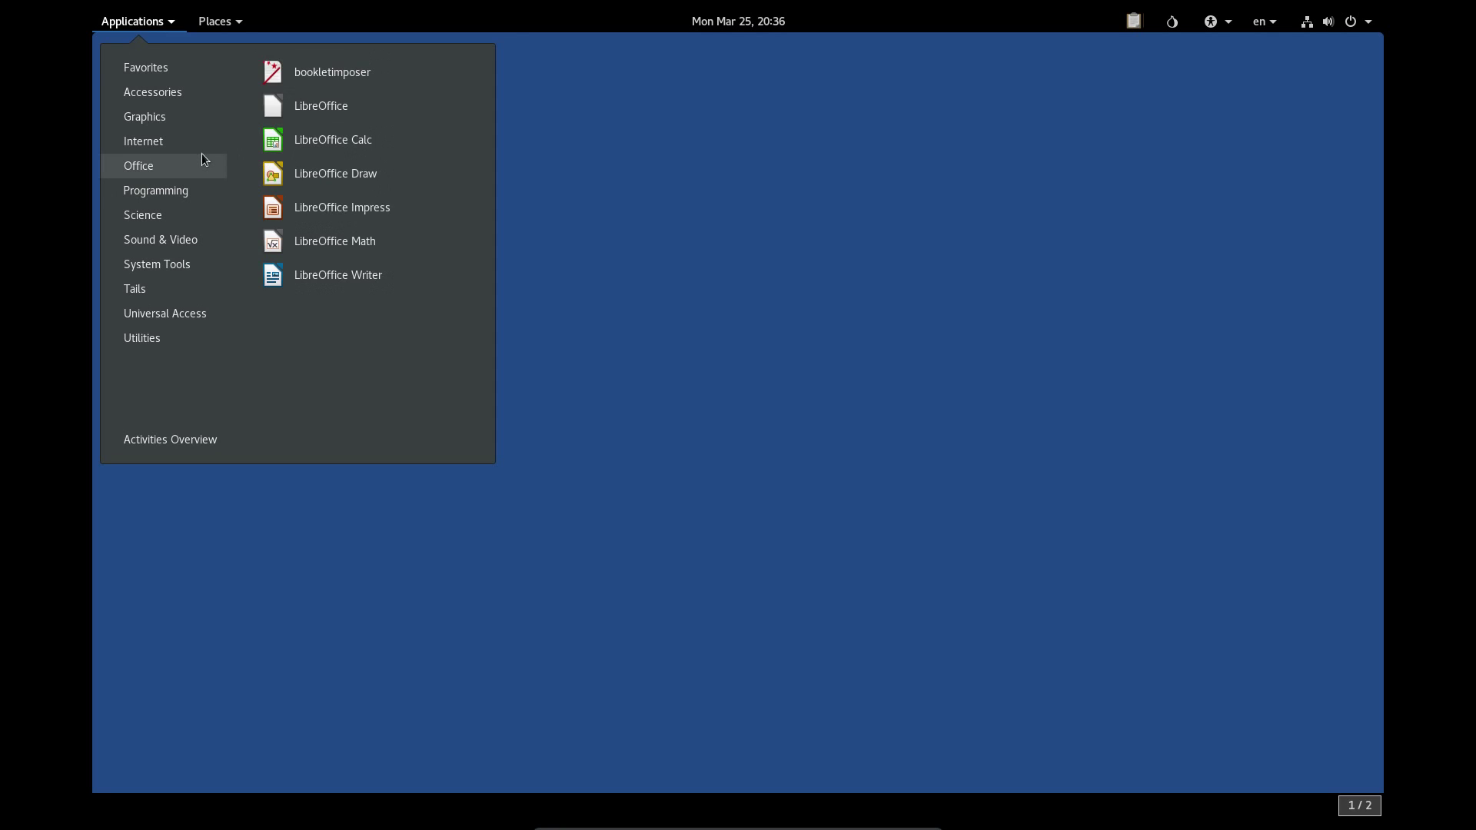
mouse_move(171, 145)
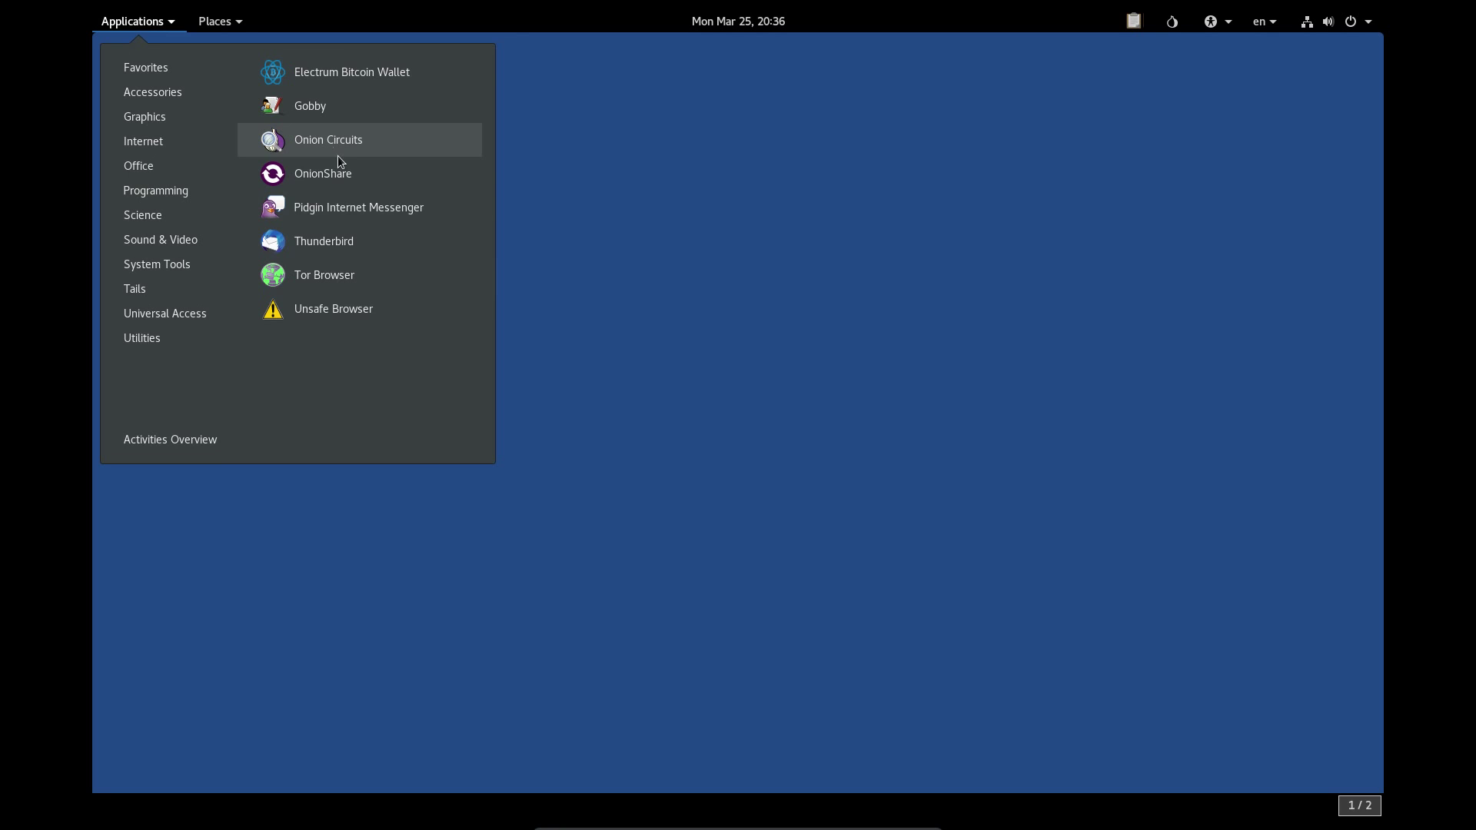
Launch OnionShare 0.9.2, close its empty share window, and reopen the Applications menu
click(334, 175)
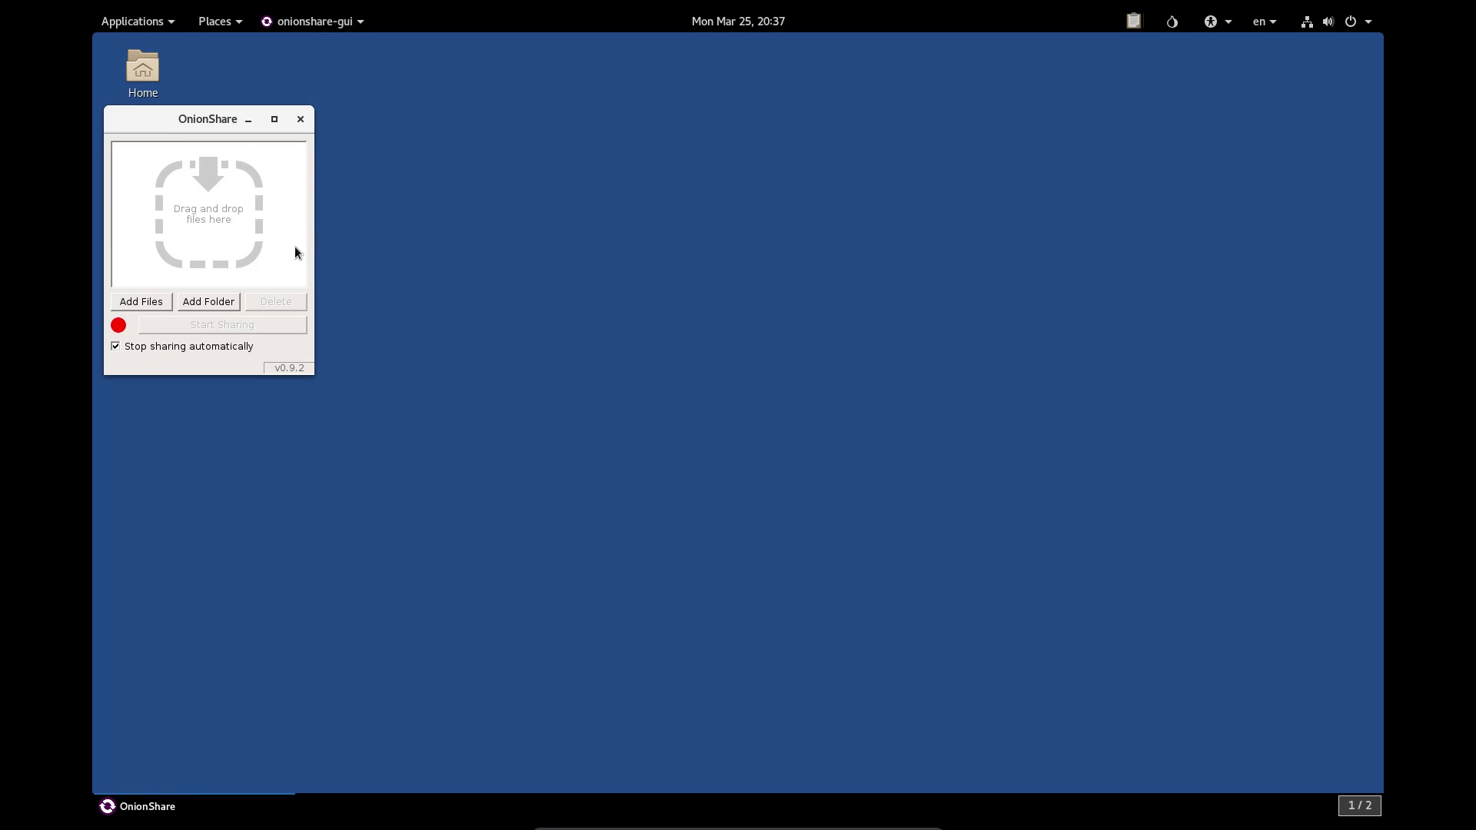
click(301, 120)
click(132, 21)
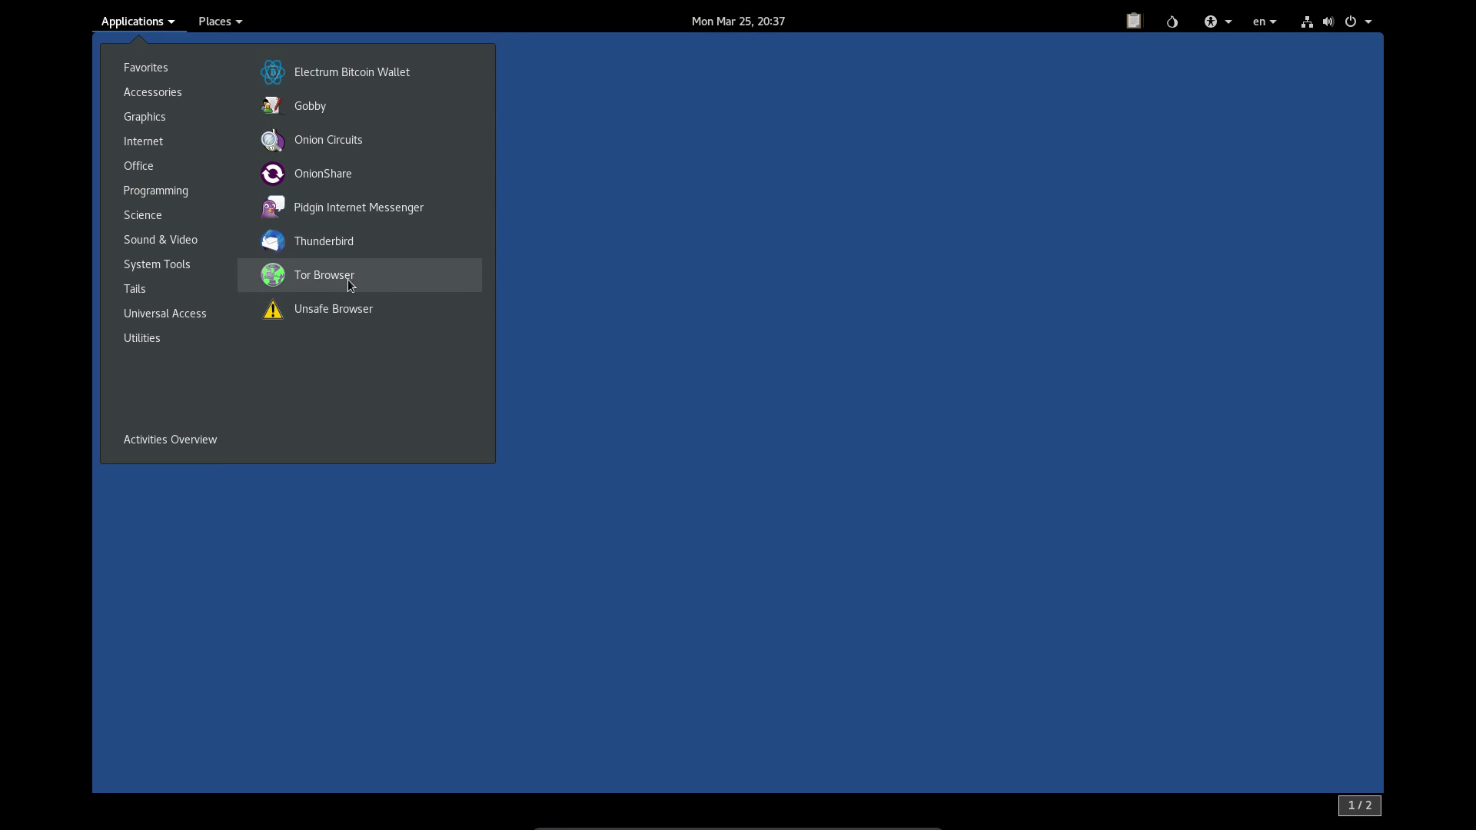
Open Tails documentation from the Applications menu's Tails category
mouse_move(181, 178)
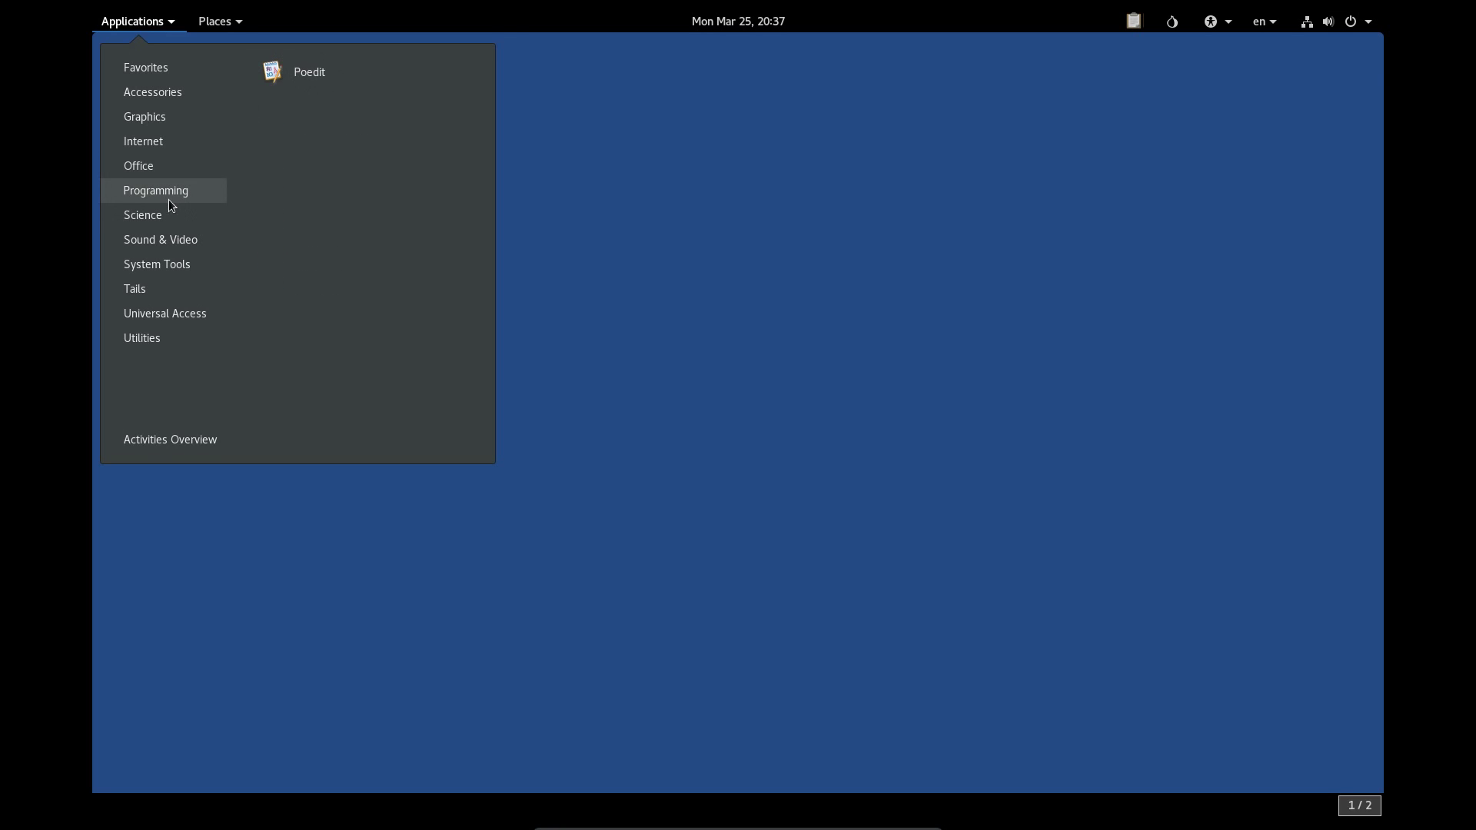
mouse_move(161, 239)
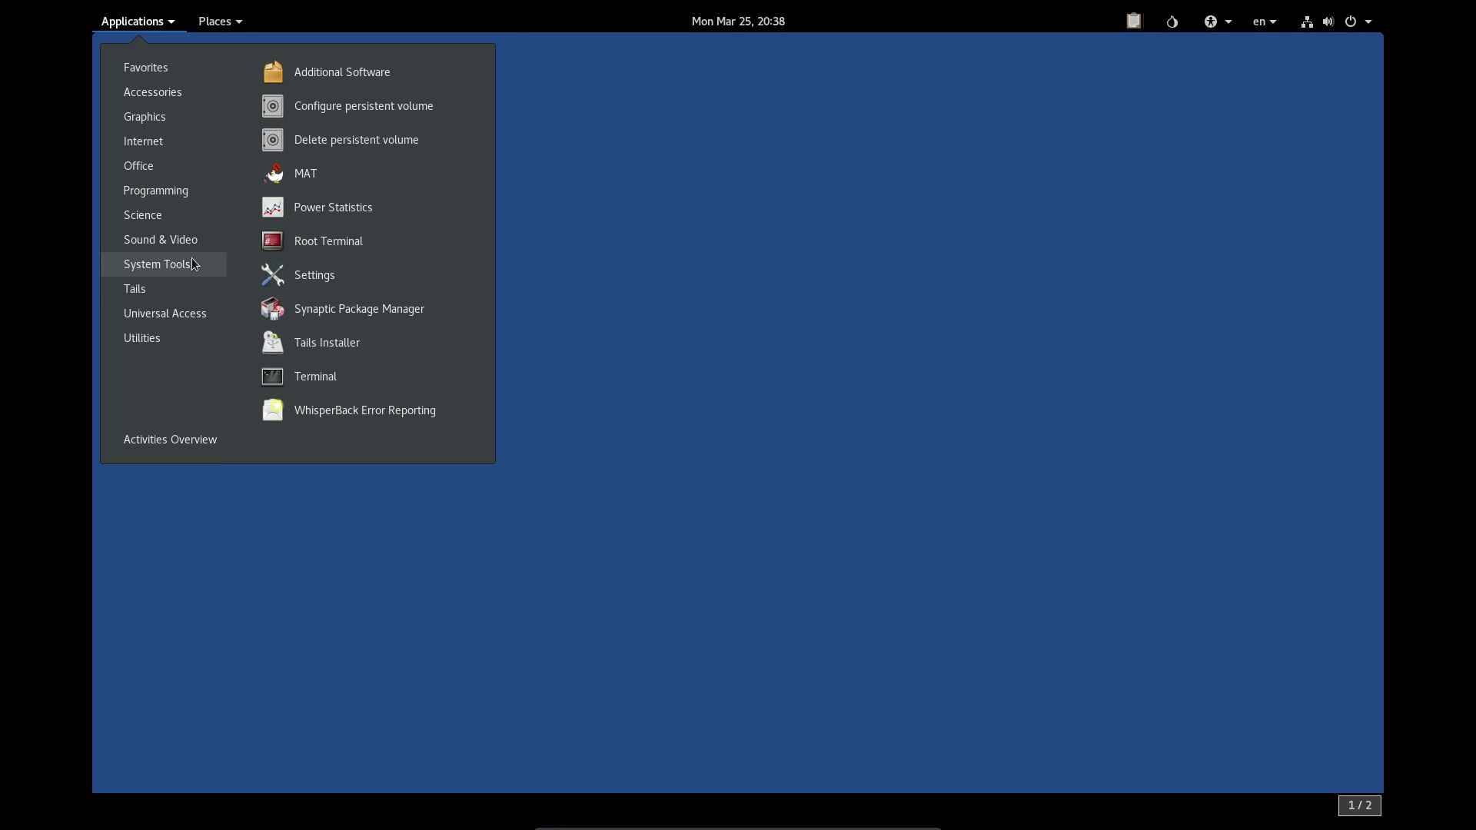
mouse_move(146, 289)
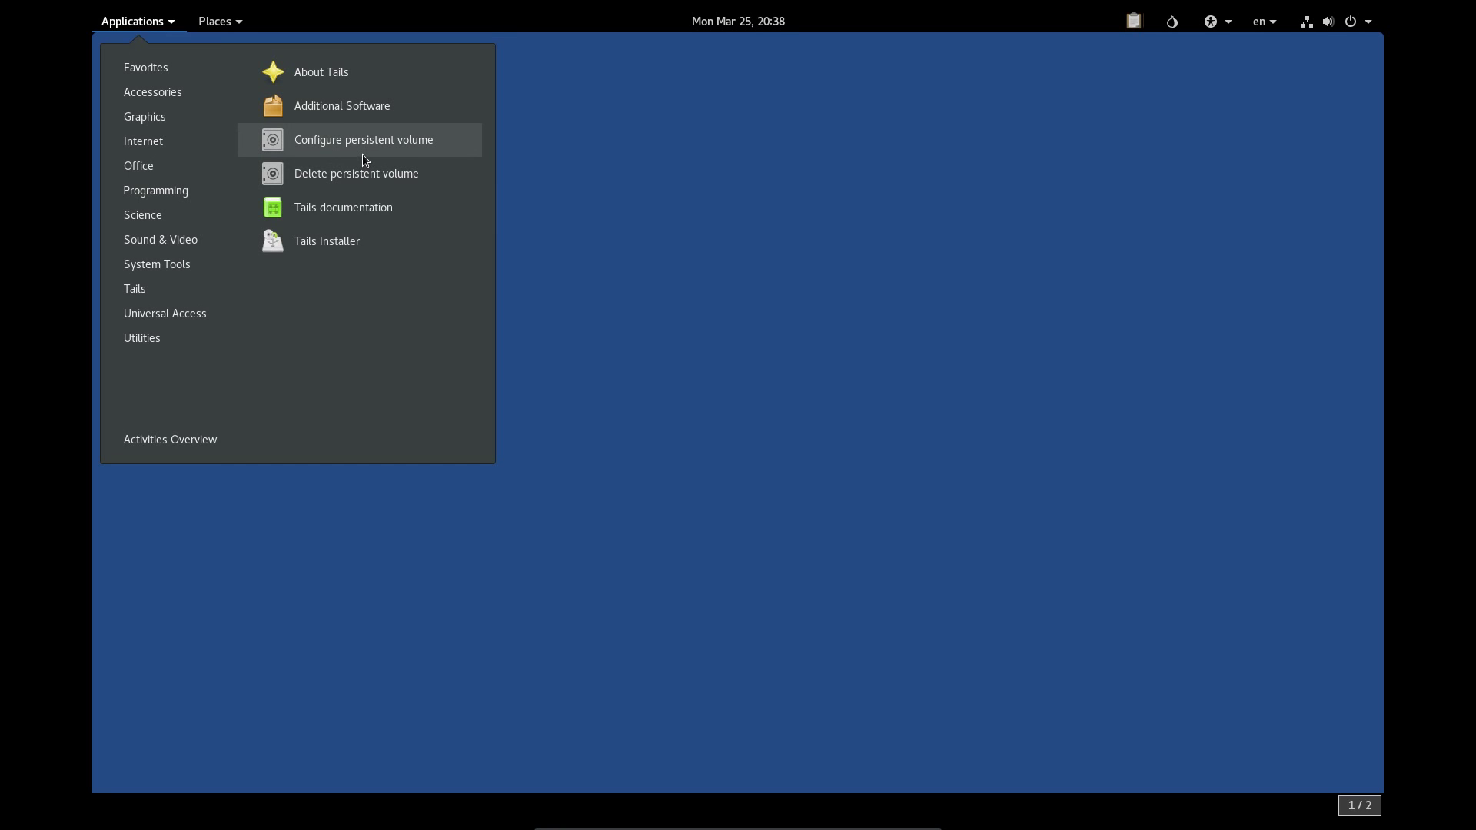
click(353, 213)
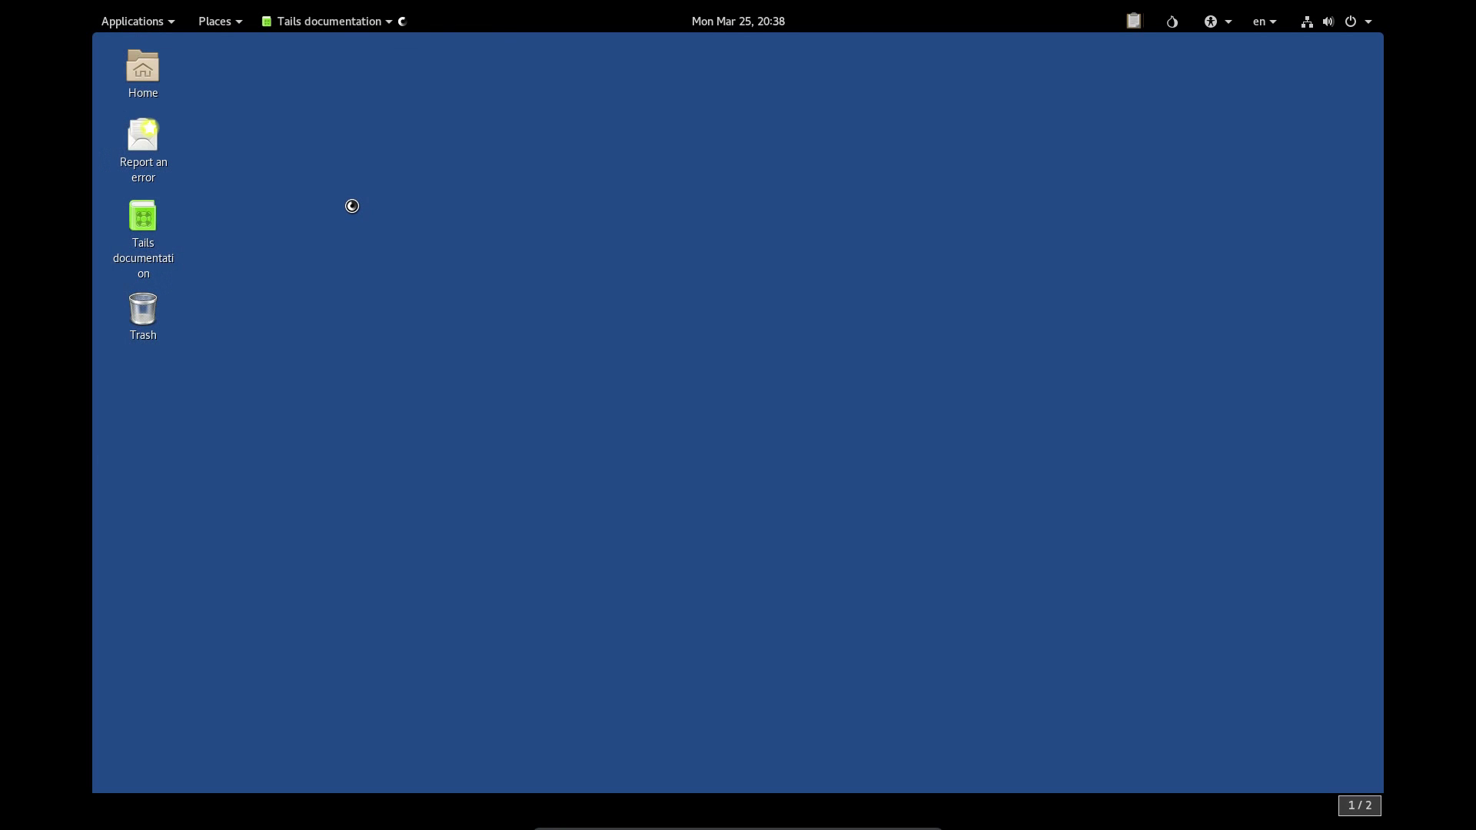
Skim the documentation index page, then minimize the browser window
scroll(403, 405, down, 3)
scroll(405, 407, down, 6)
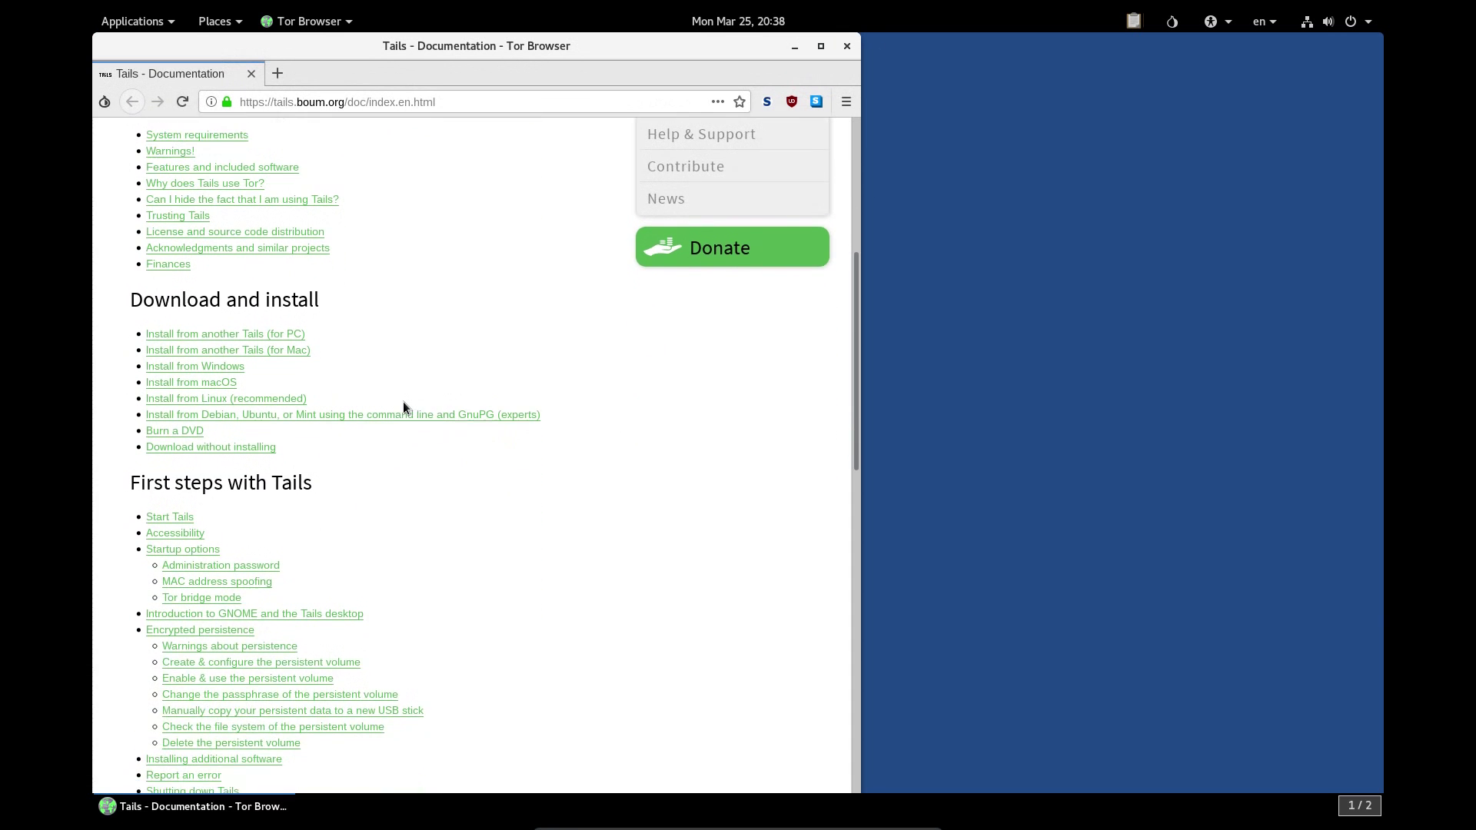
scroll(405, 408, down, 1)
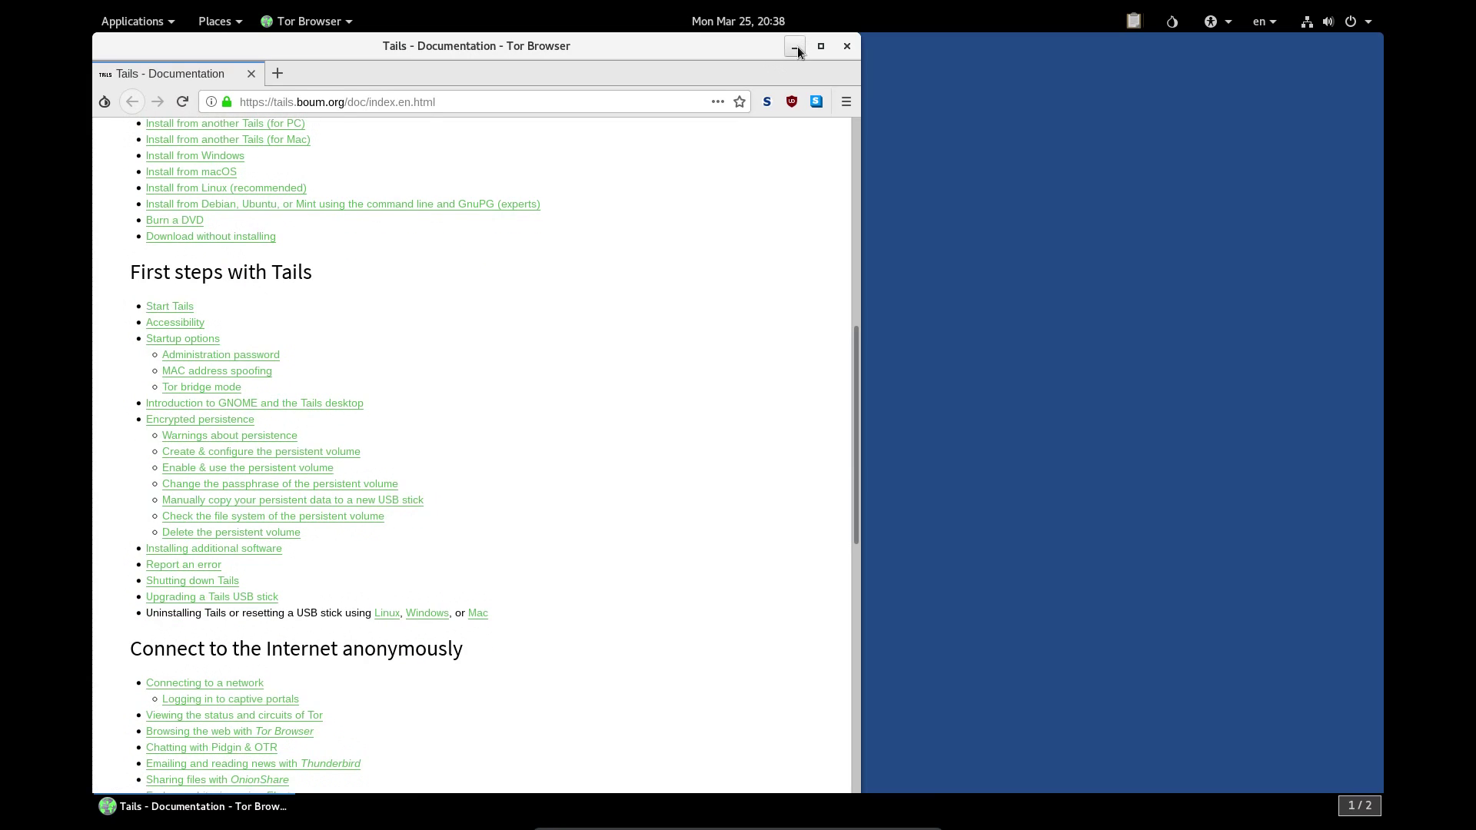
click(796, 48)
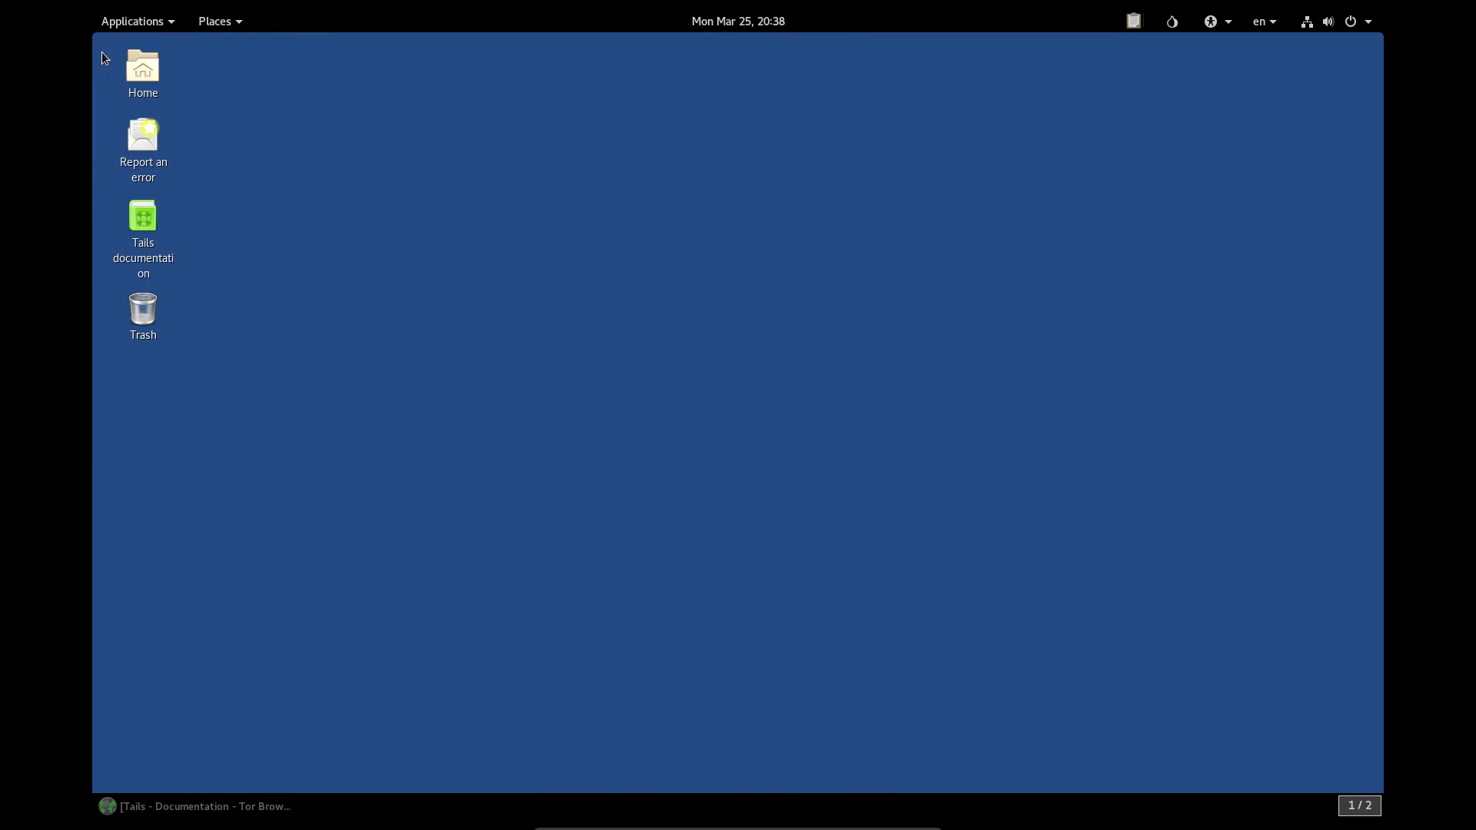
Launch System Monitor, review its Processes and Resources tabs, then close it
click(132, 21)
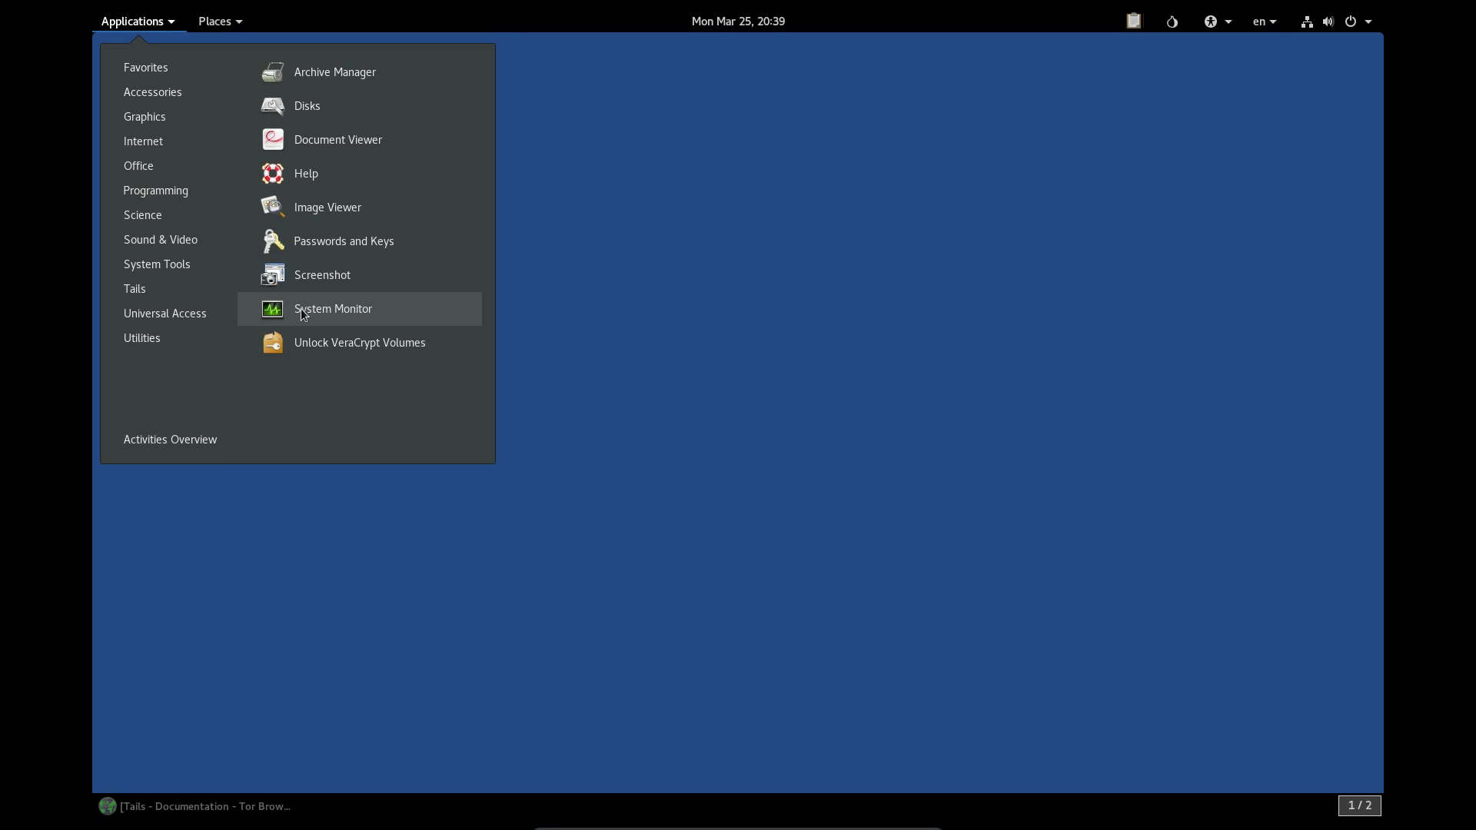
click(302, 311)
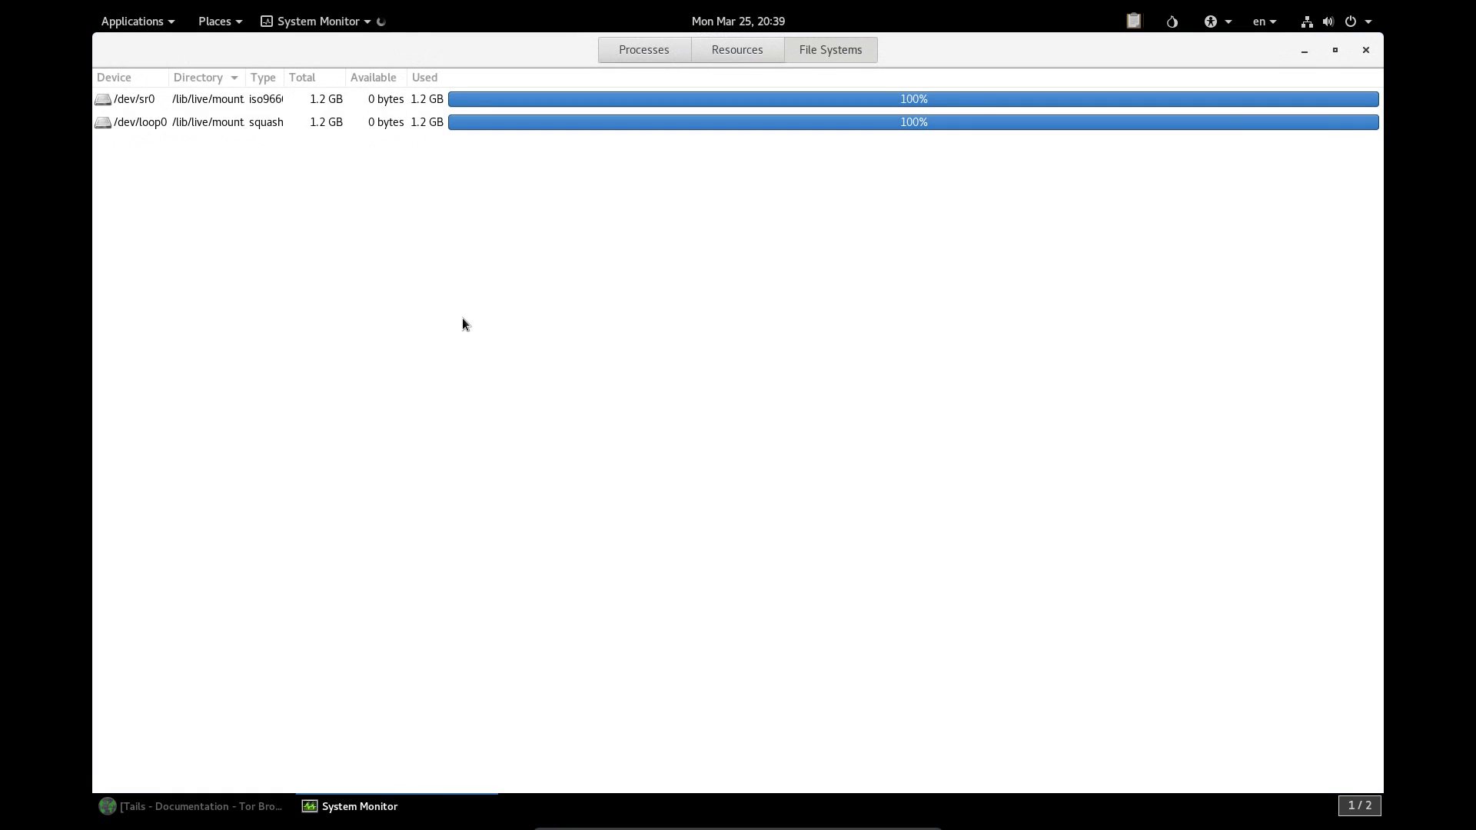
click(627, 53)
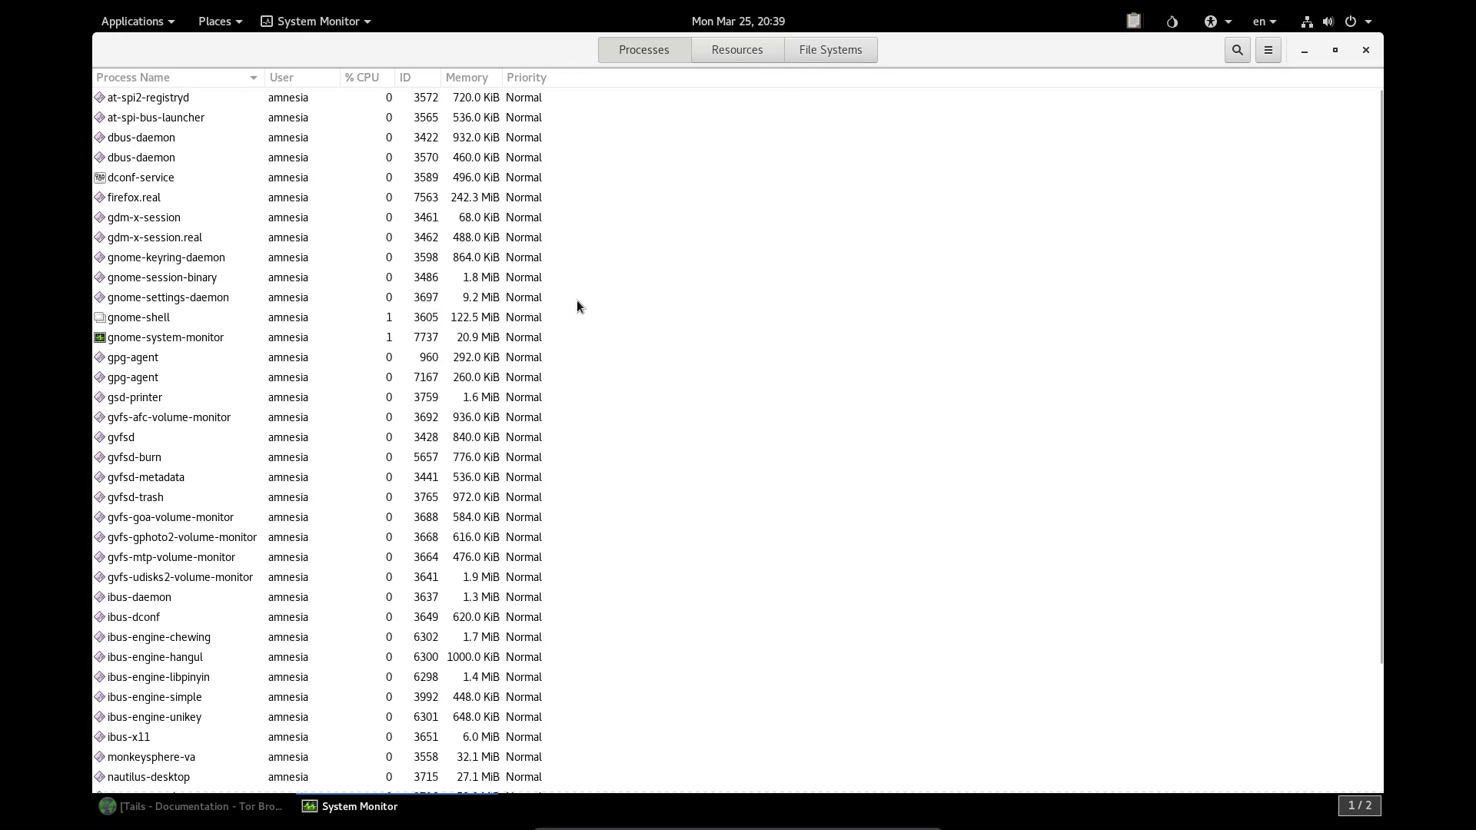
click(738, 57)
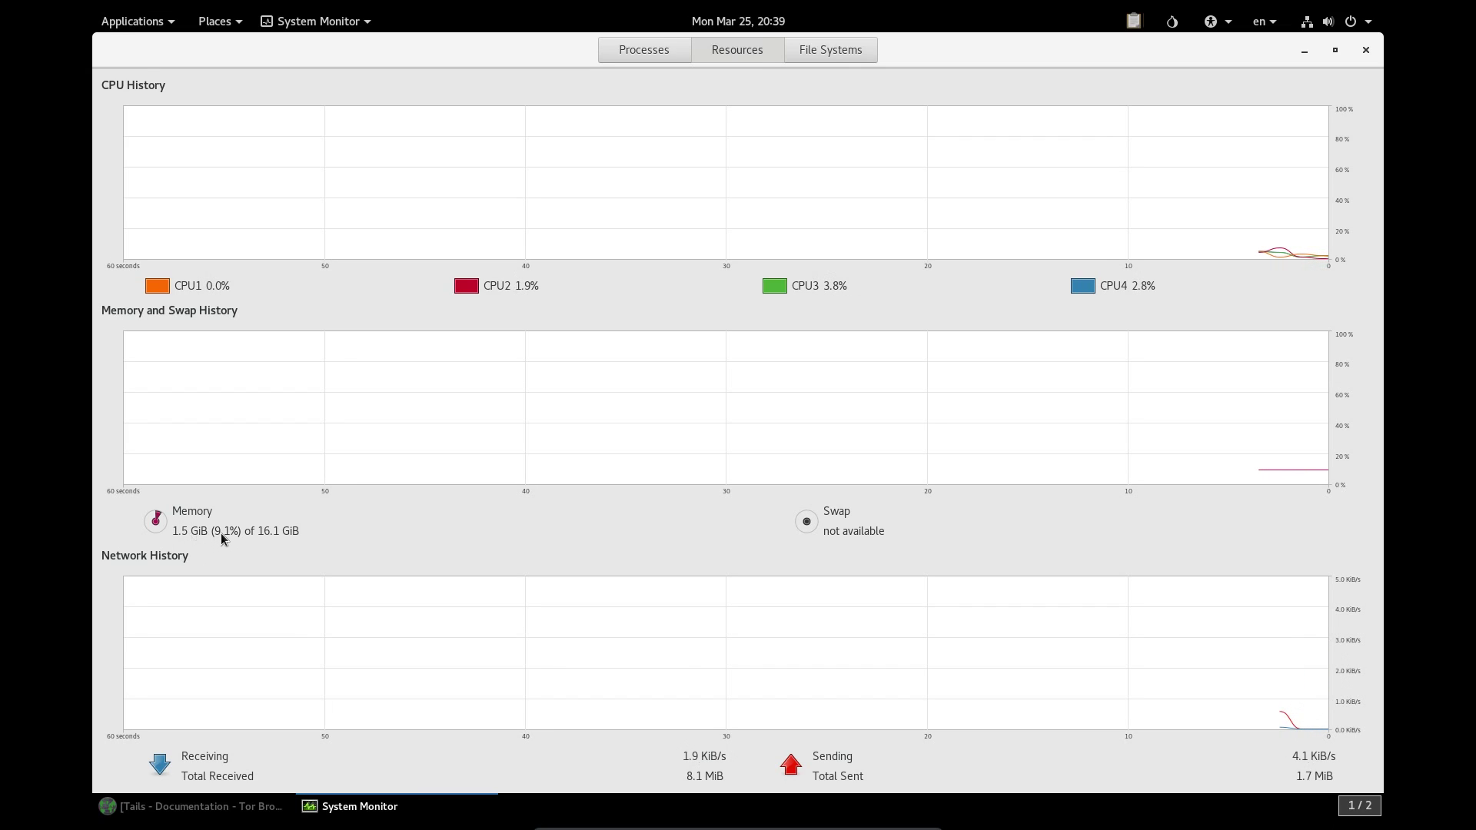
click(1364, 50)
Open the Activities overview's full application grid, then return to the Applications menu
click(133, 21)
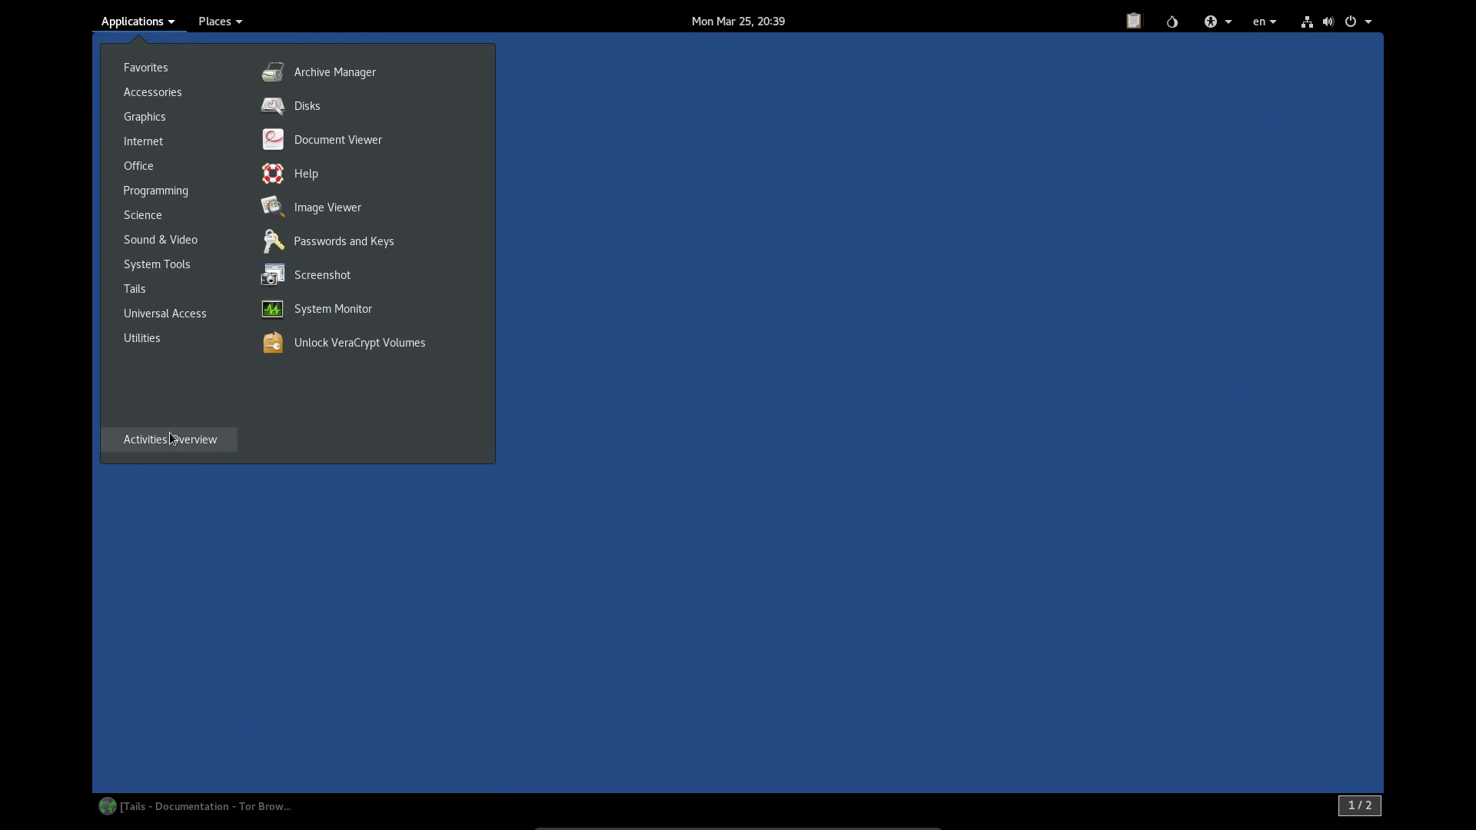
click(169, 438)
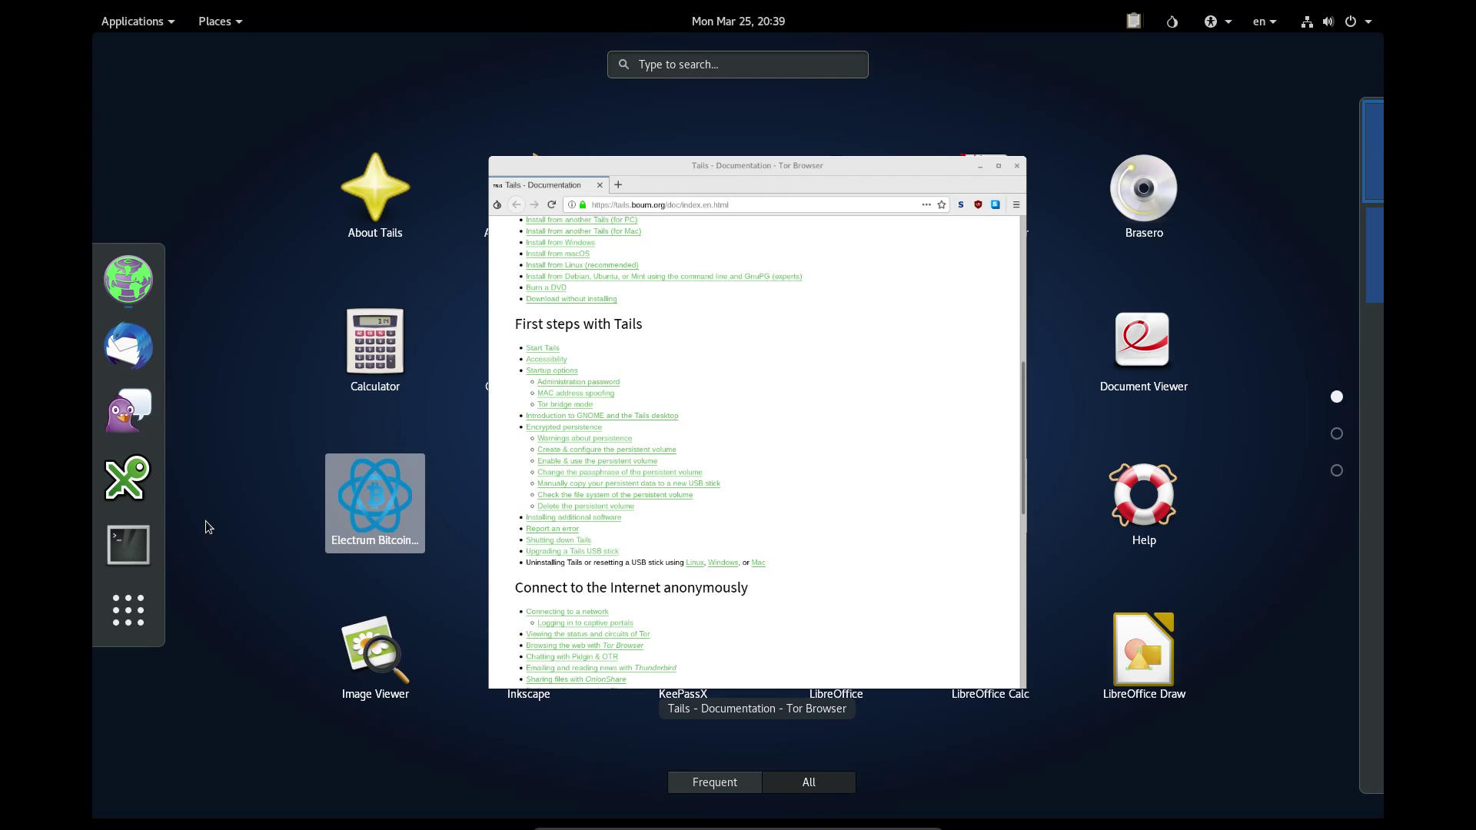
click(130, 607)
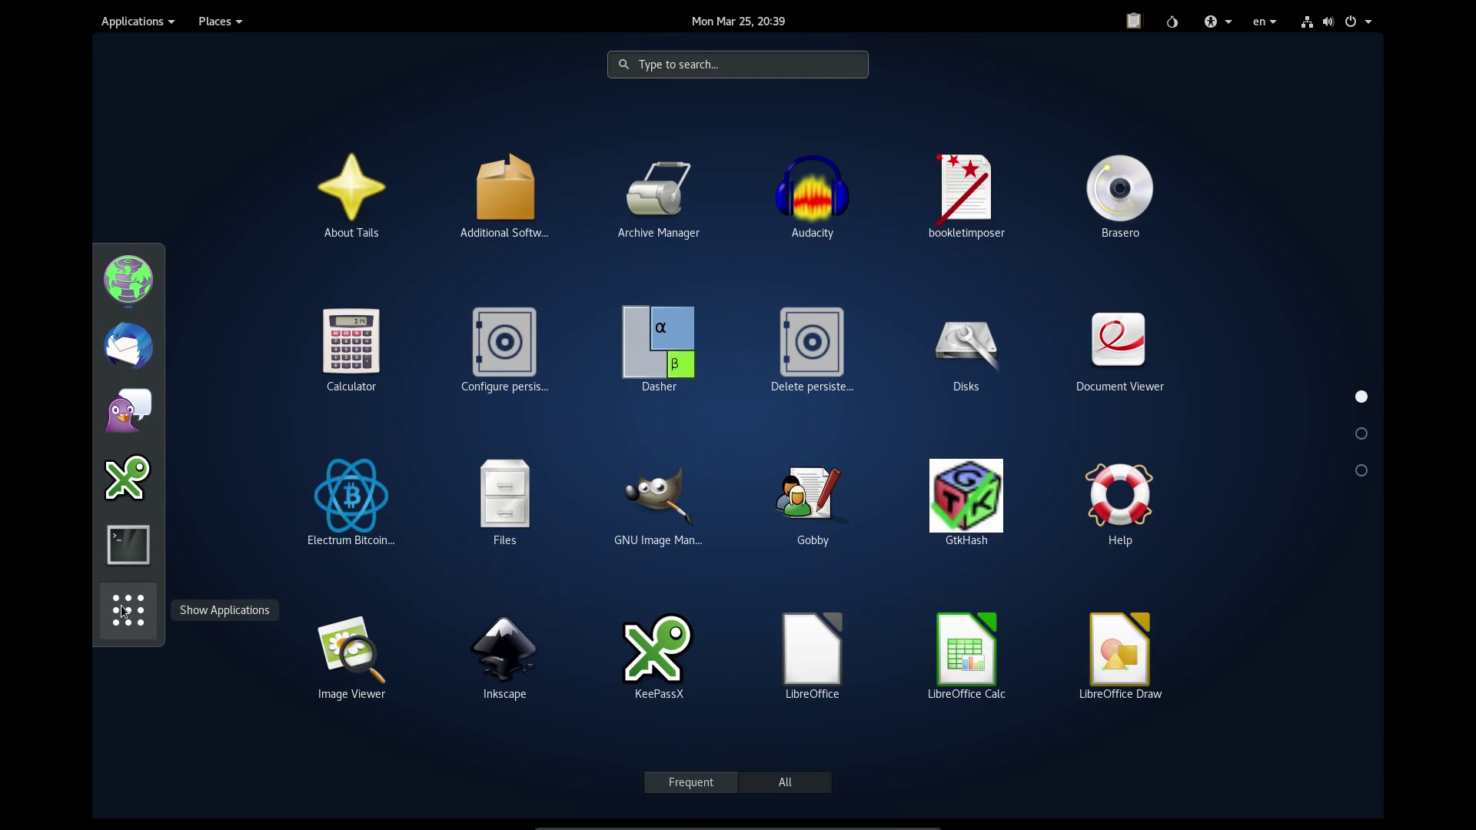
click(132, 21)
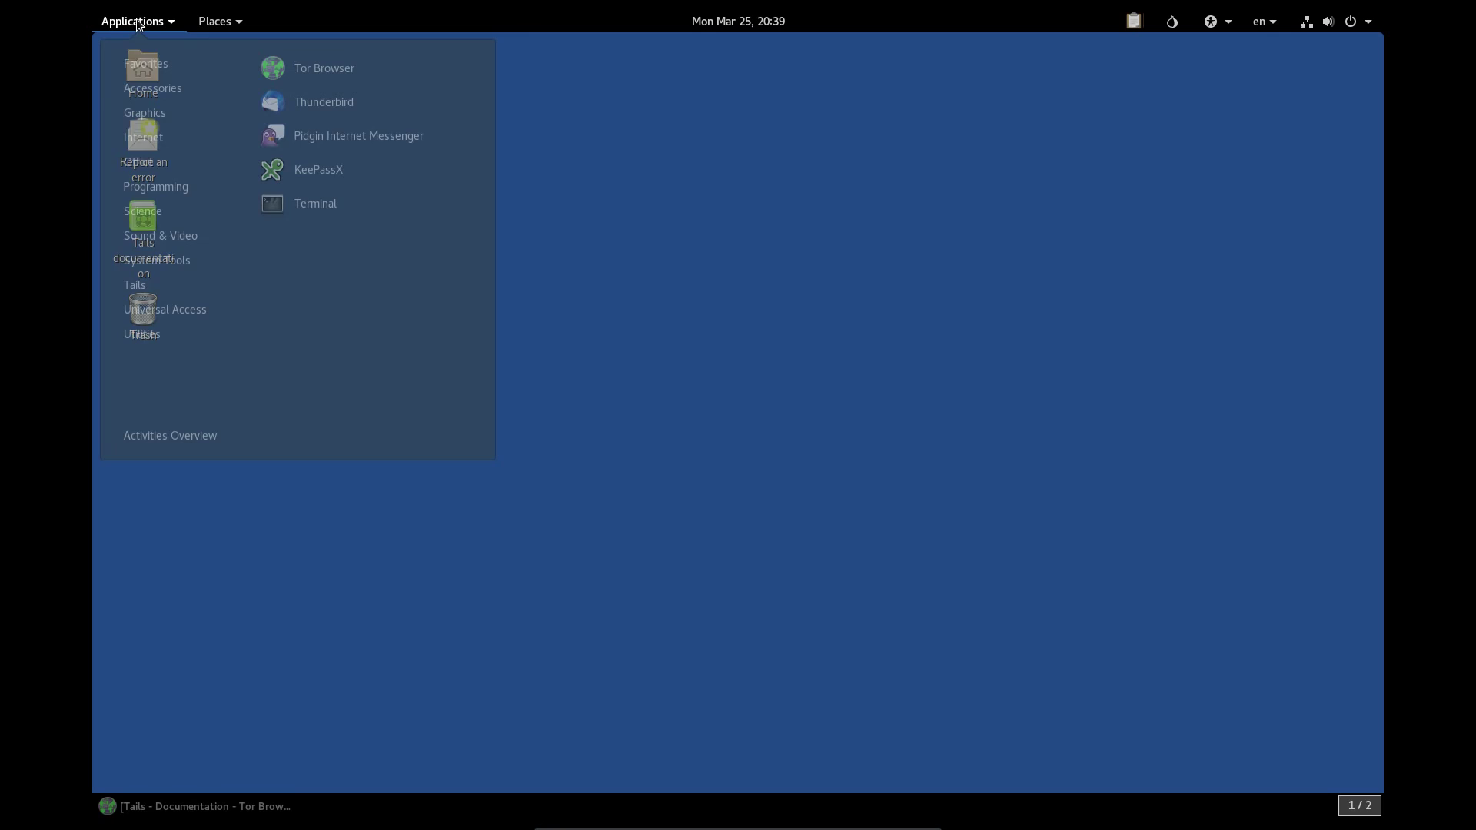
Launch a new Tor Browser window, maximize it, and check the HTTPS Everywhere extension status
click(297, 72)
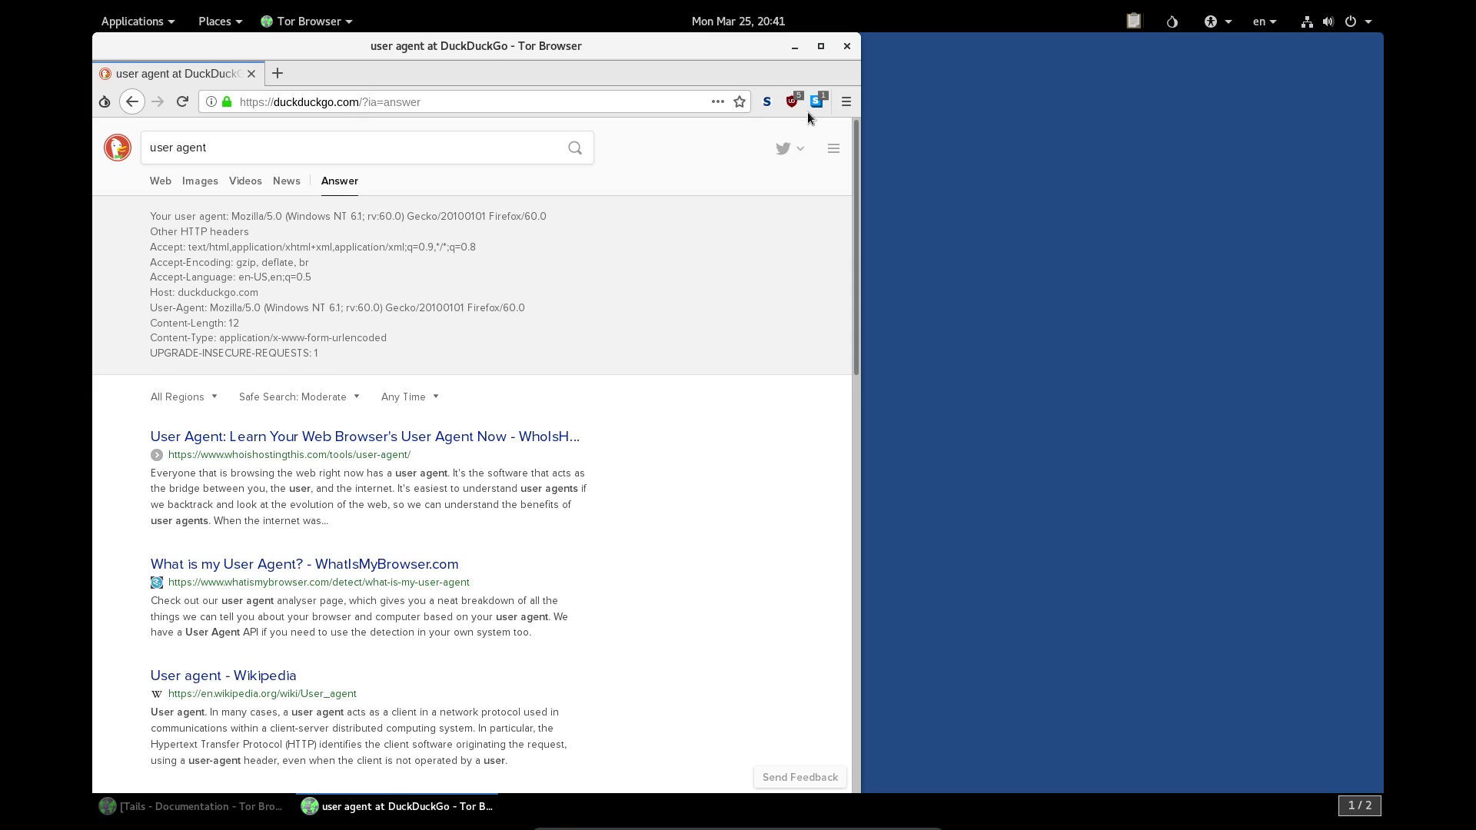
click(819, 48)
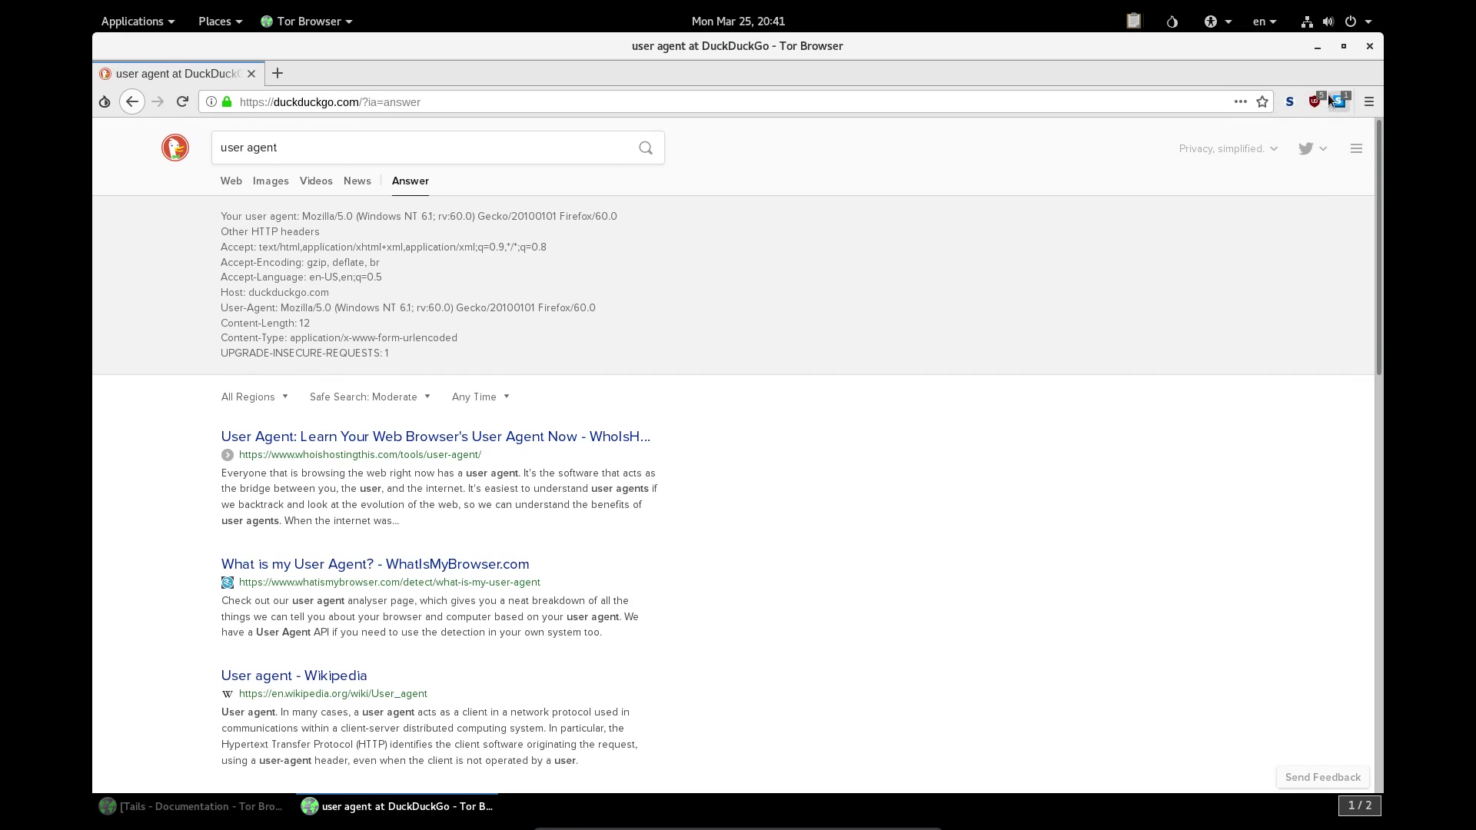
click(1336, 101)
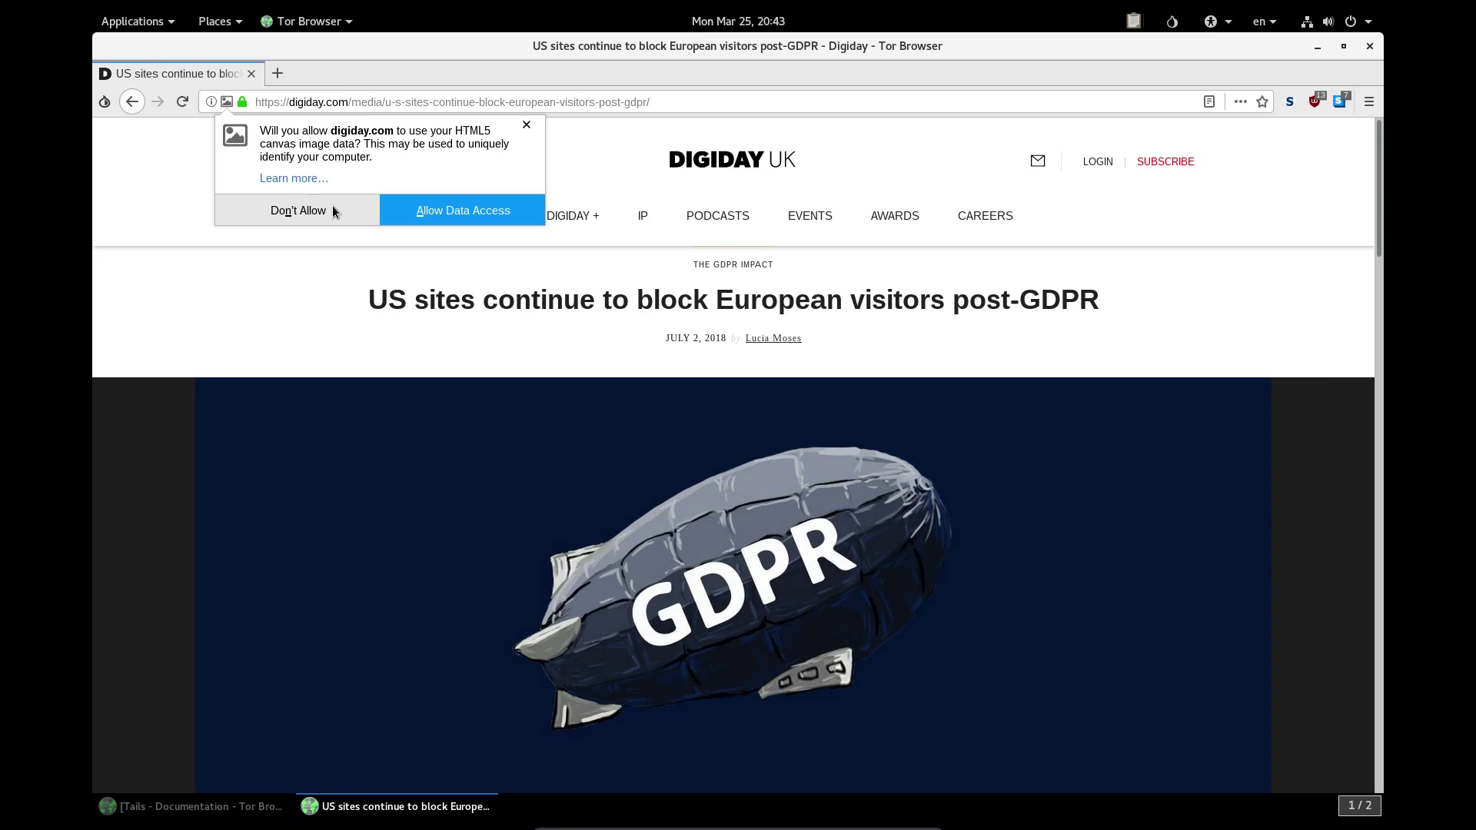
Refuse the Digiday page's canvas data request and scroll down to the article body
click(333, 211)
scroll(413, 261, down, 10)
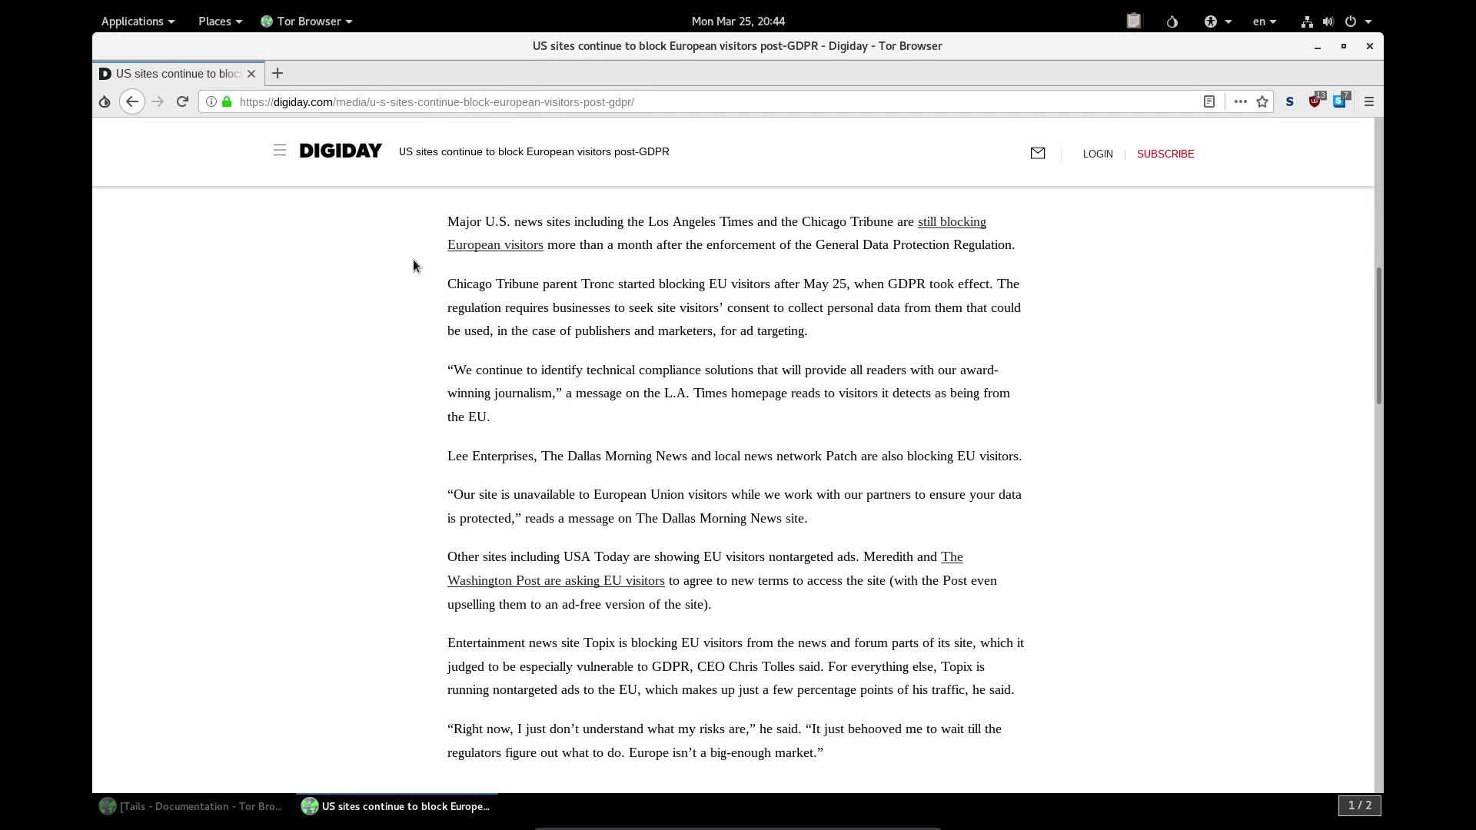
Load nydailynews.com in Tor Browser, which shows the European block notice
click(501, 99)
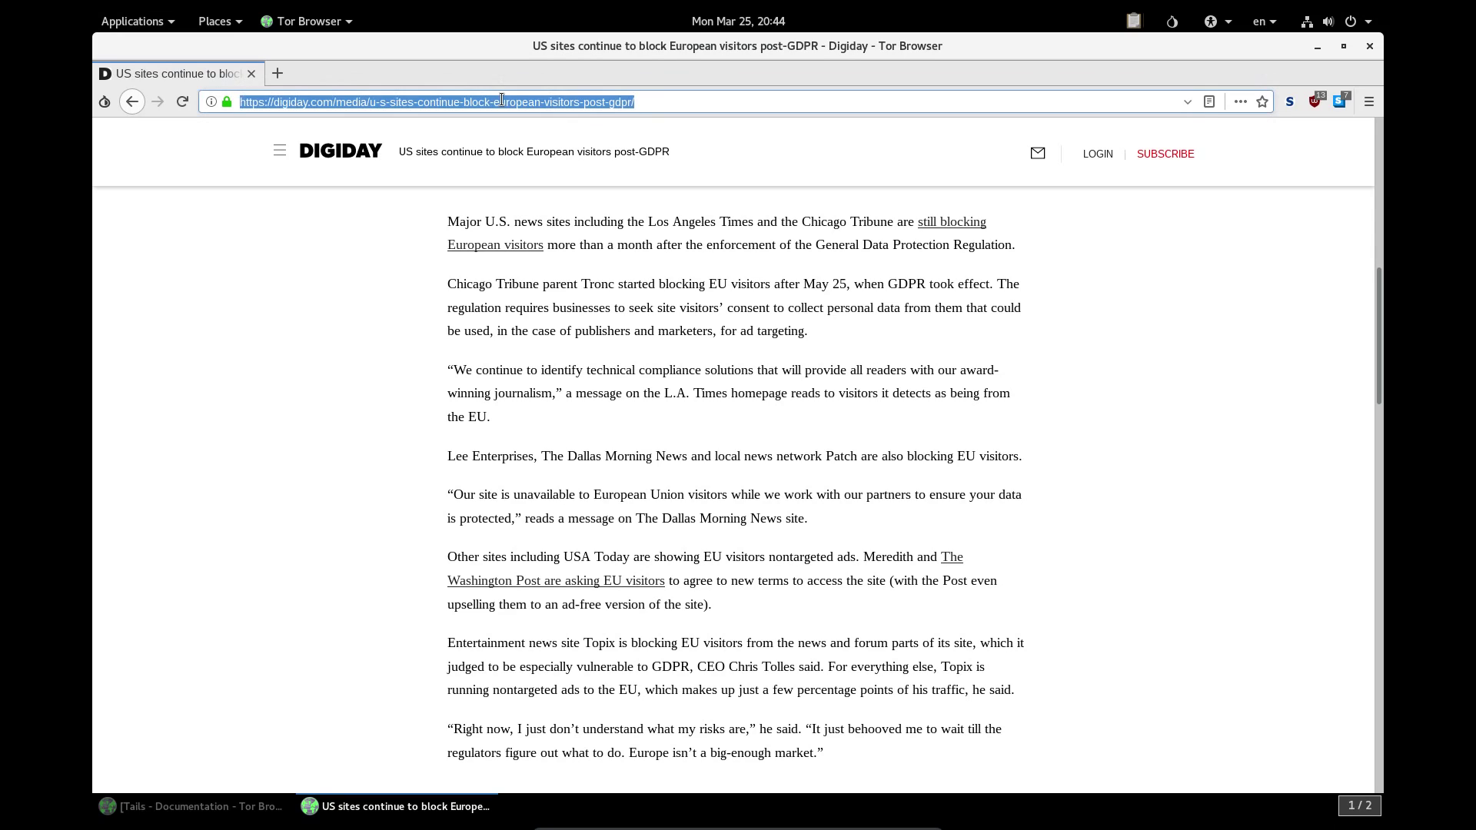
text(nydailynews.com)
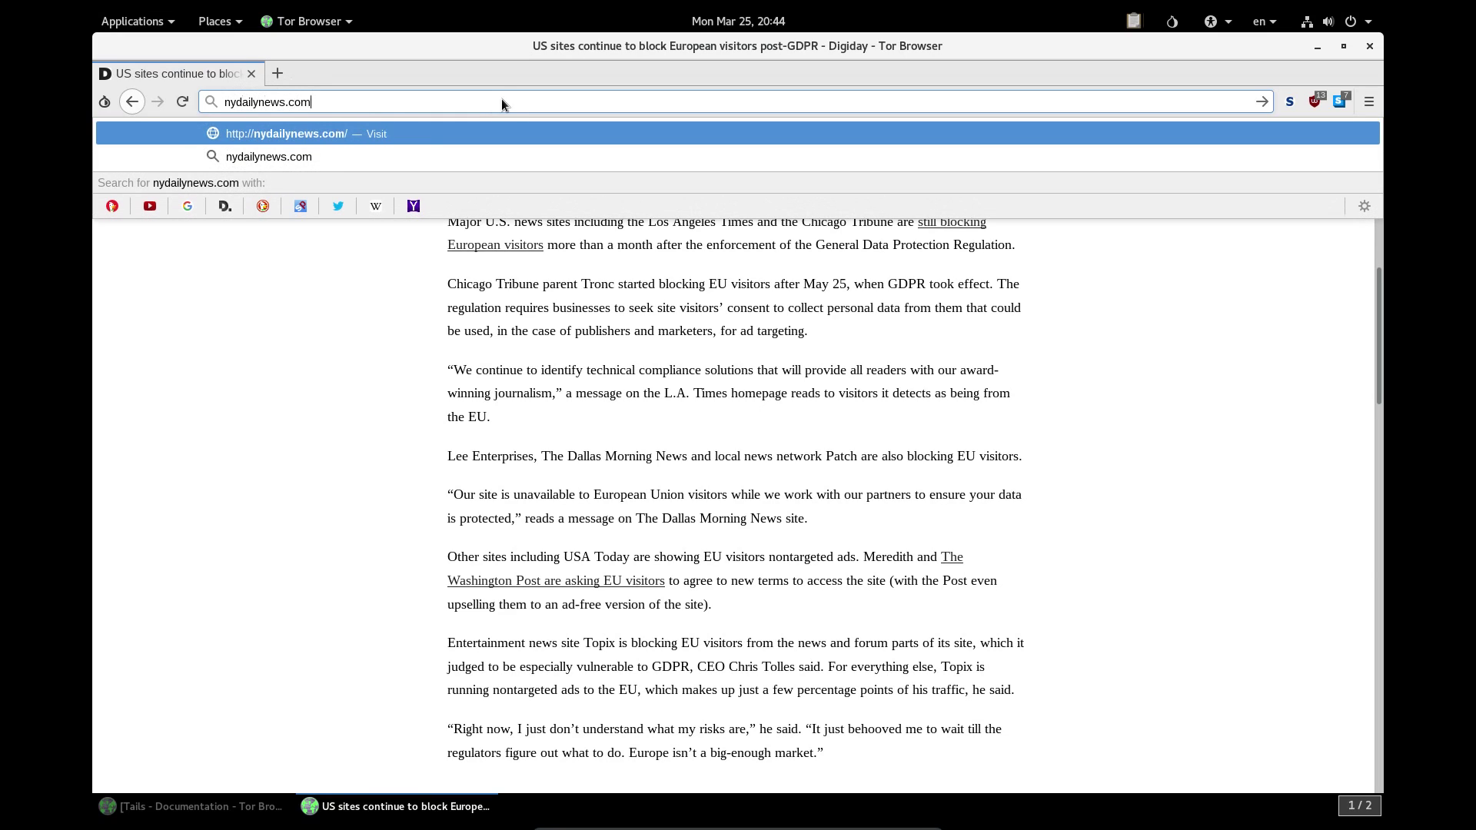
key(Return)
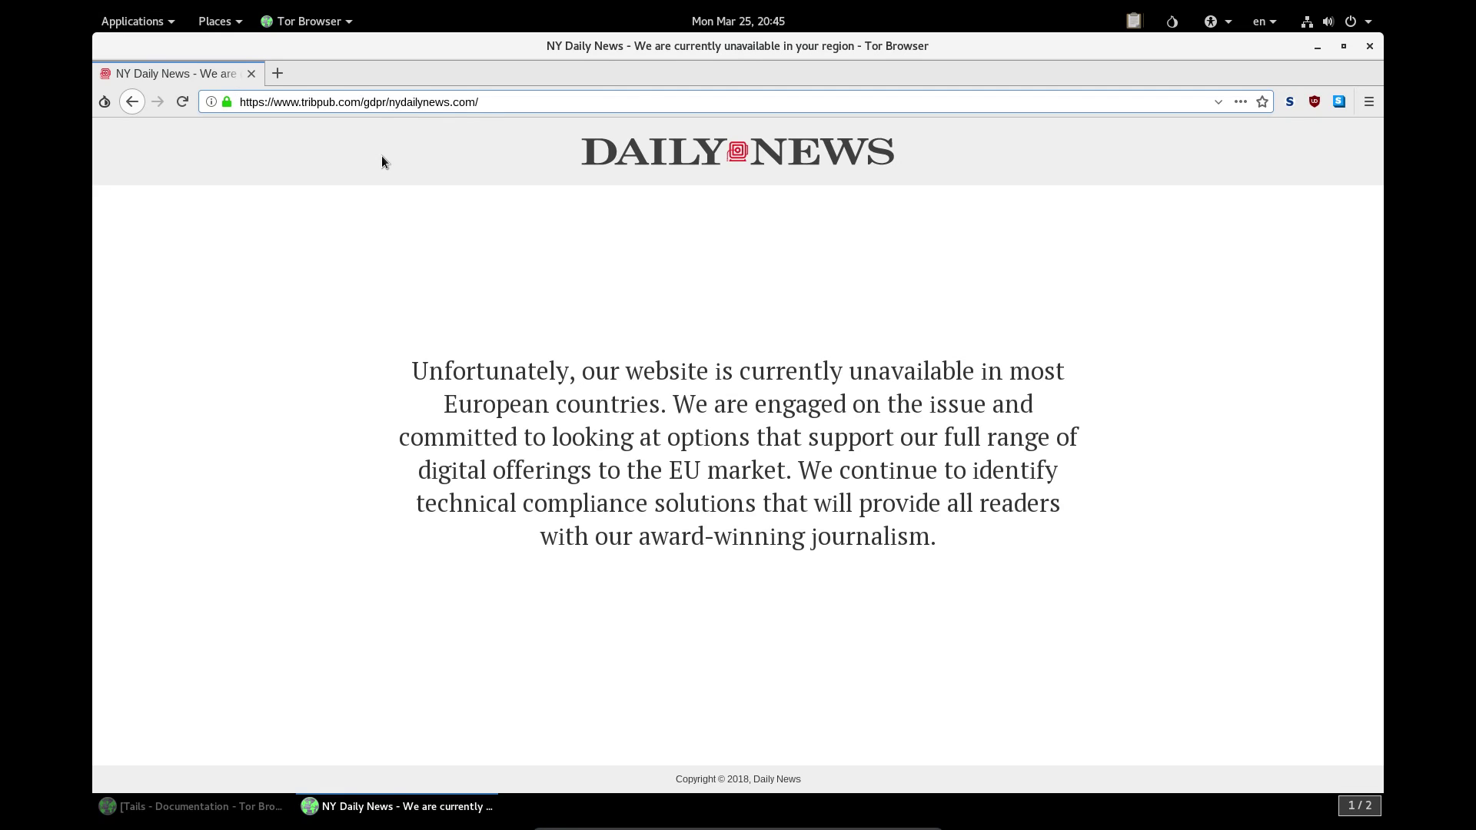
Reset to a new Tor identity and reload nydailynews.com, still hitting the EU block
drag(476, 101, 389, 101)
key(ctrl+c)
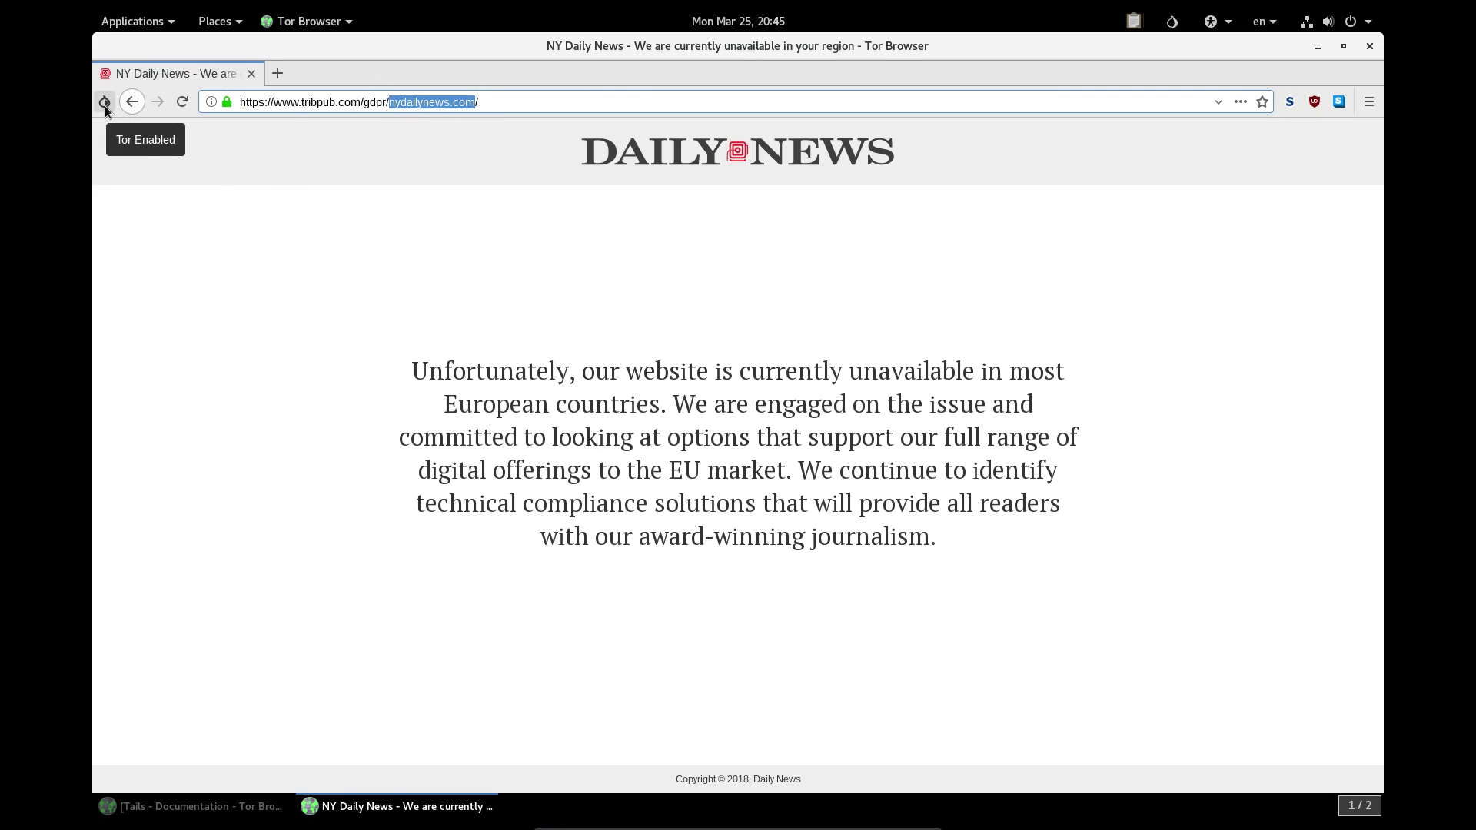
click(105, 104)
click(189, 129)
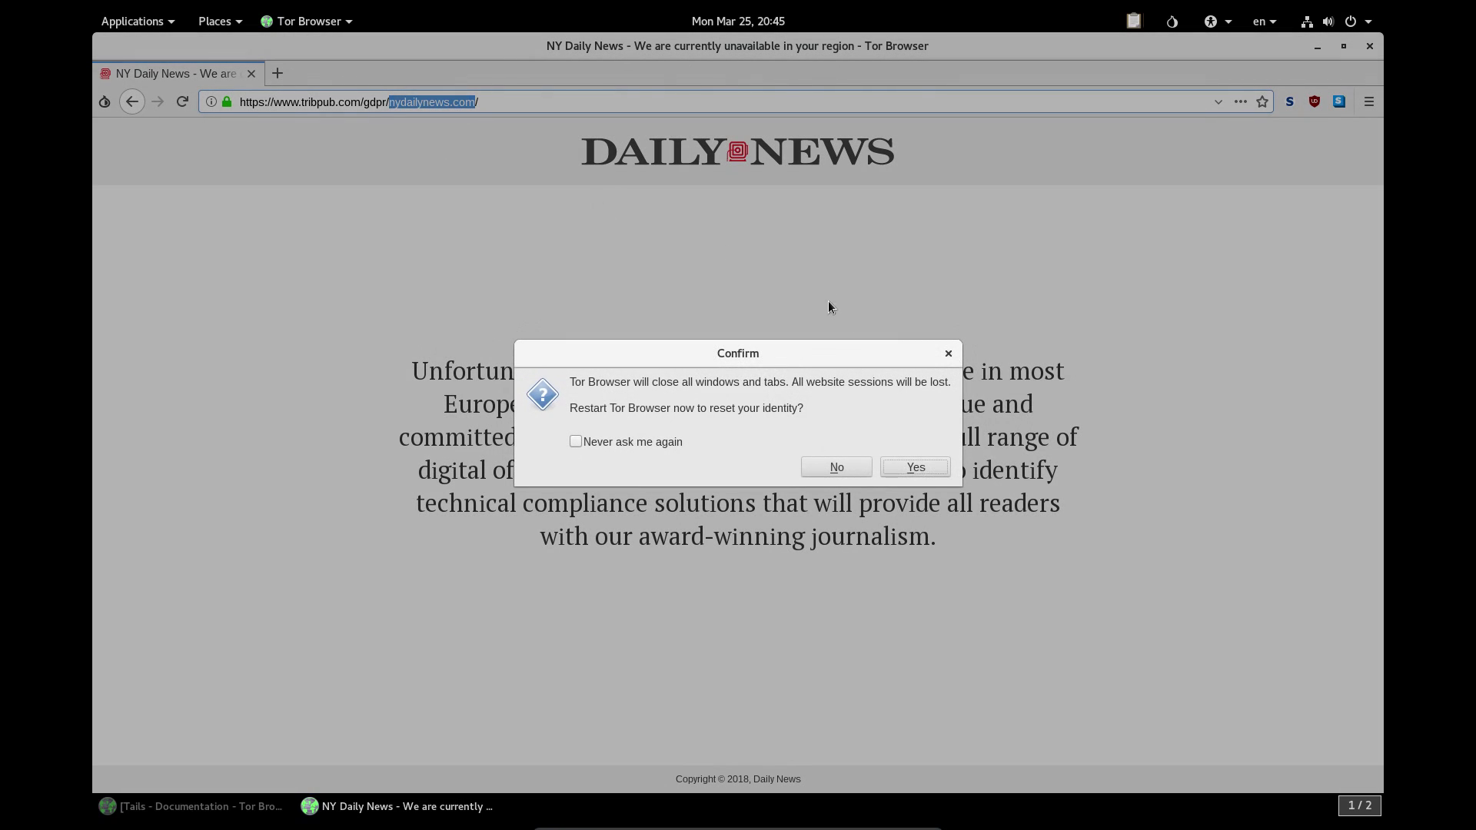
click(916, 470)
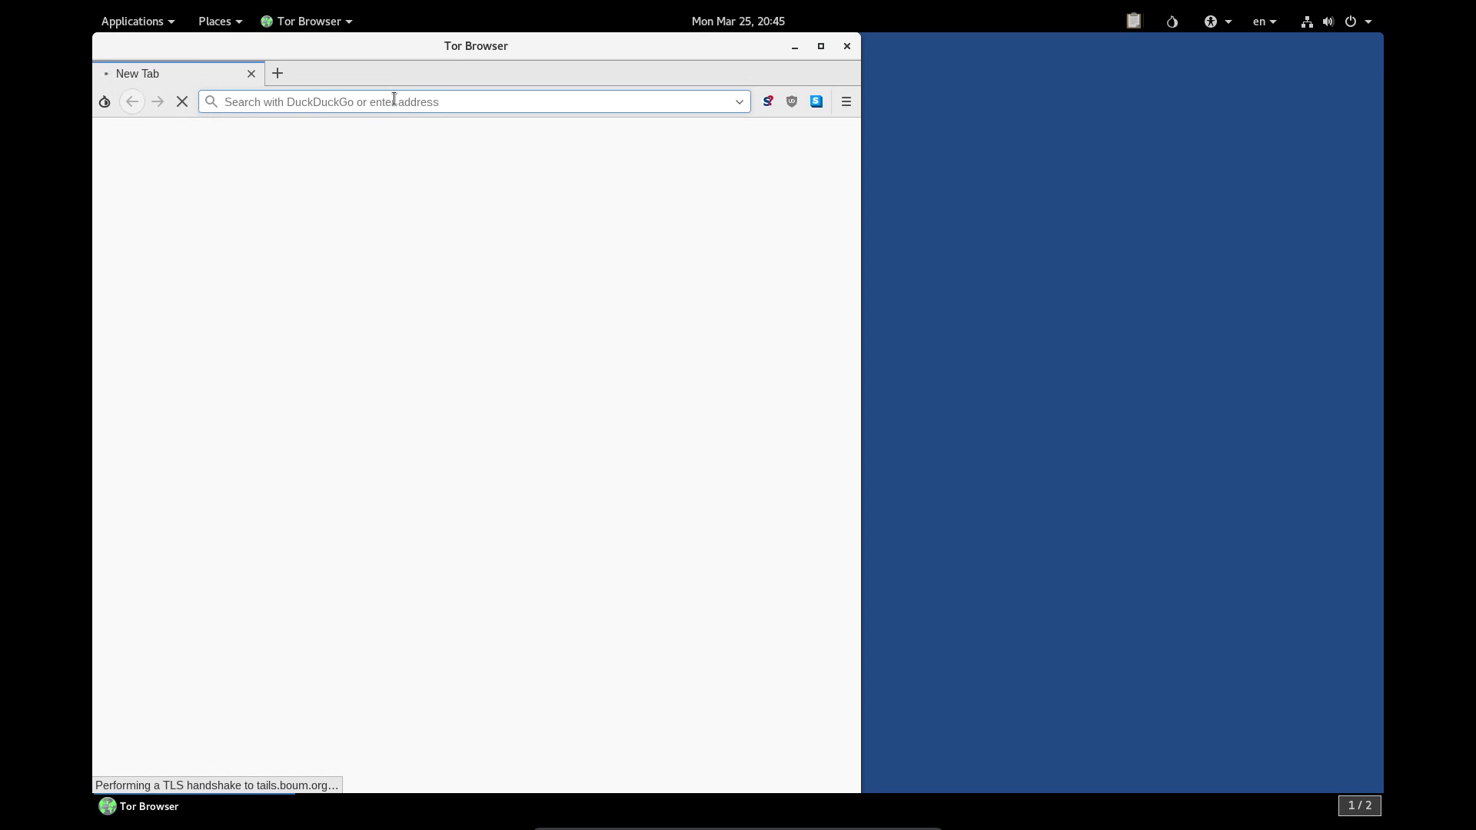
text(nydailynews.com)
key(Return)
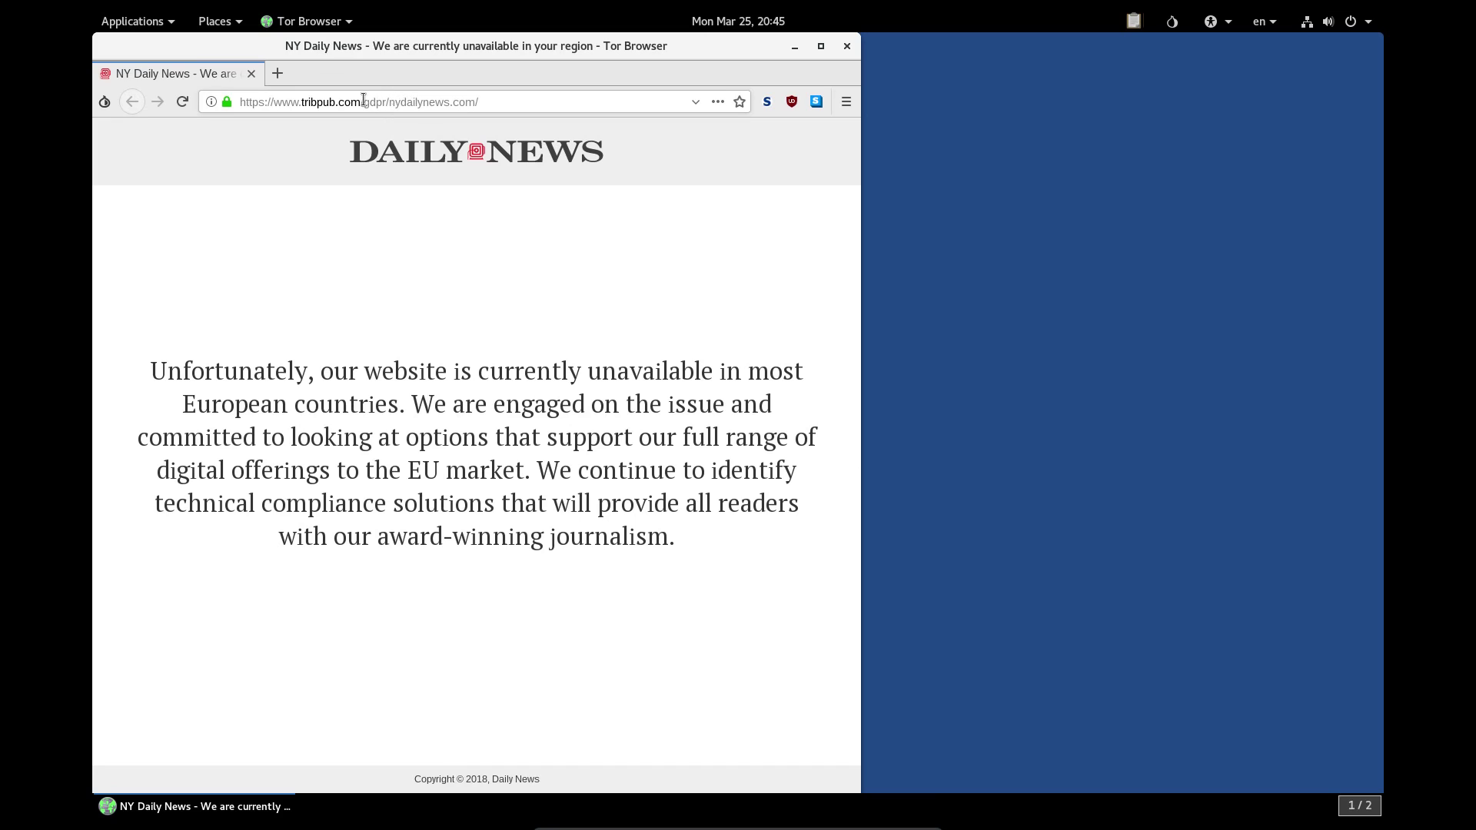
Take another new identity, paste nydailynews.com back in, reload, and return to the Tor options list
click(105, 103)
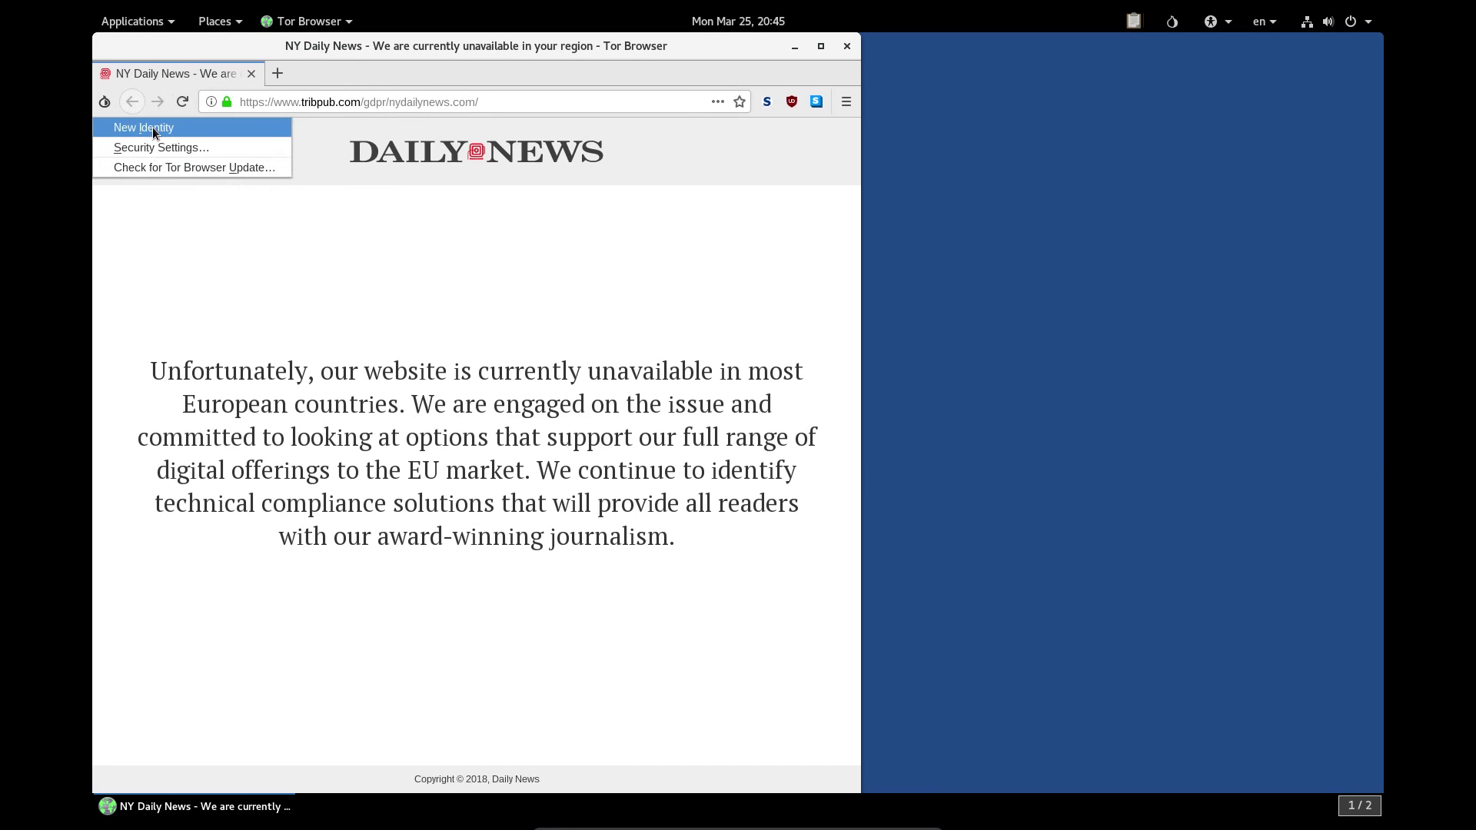
click(146, 128)
click(566, 468)
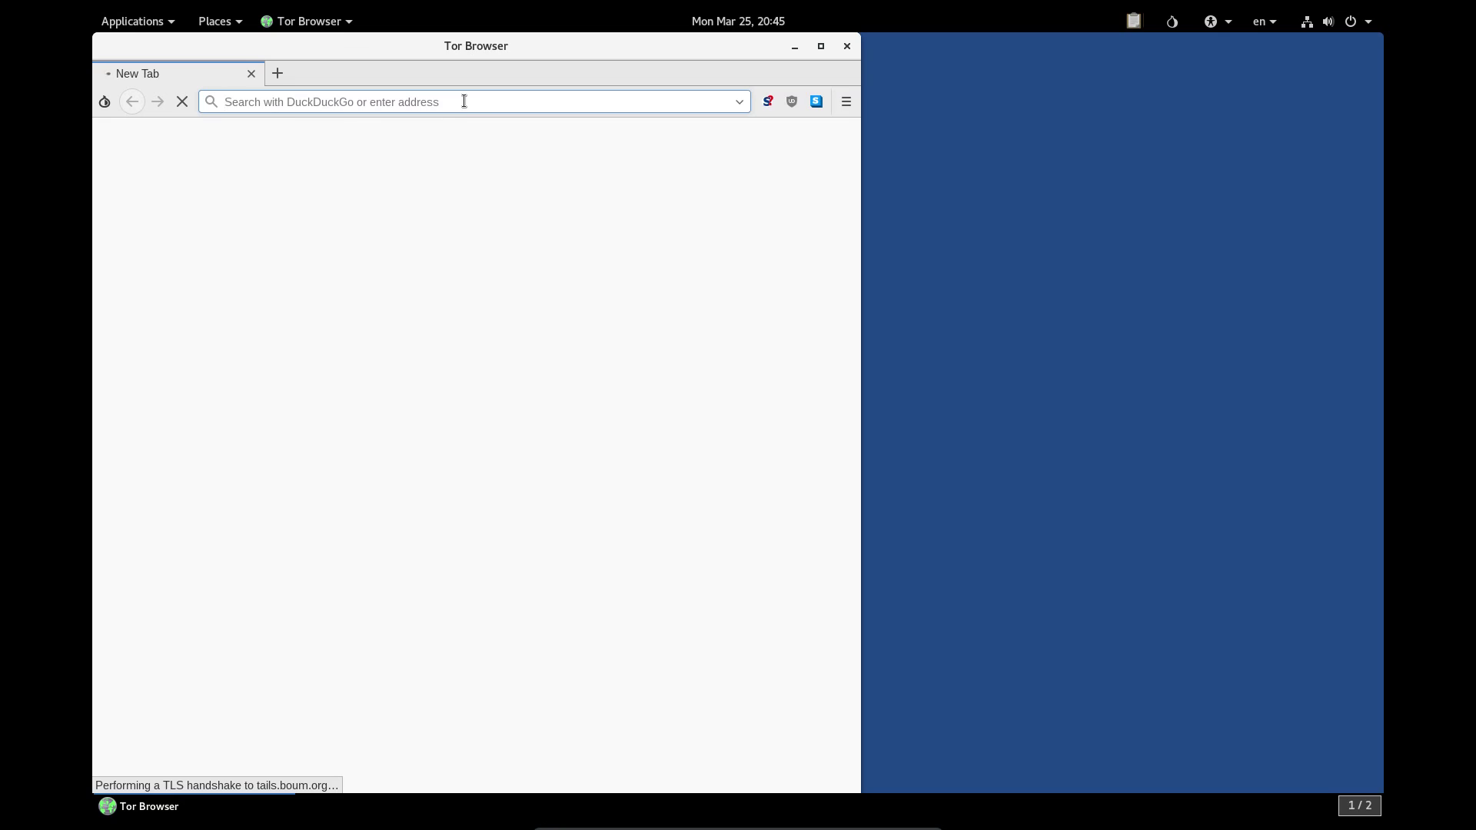
key(ctrl+v)
key(Return)
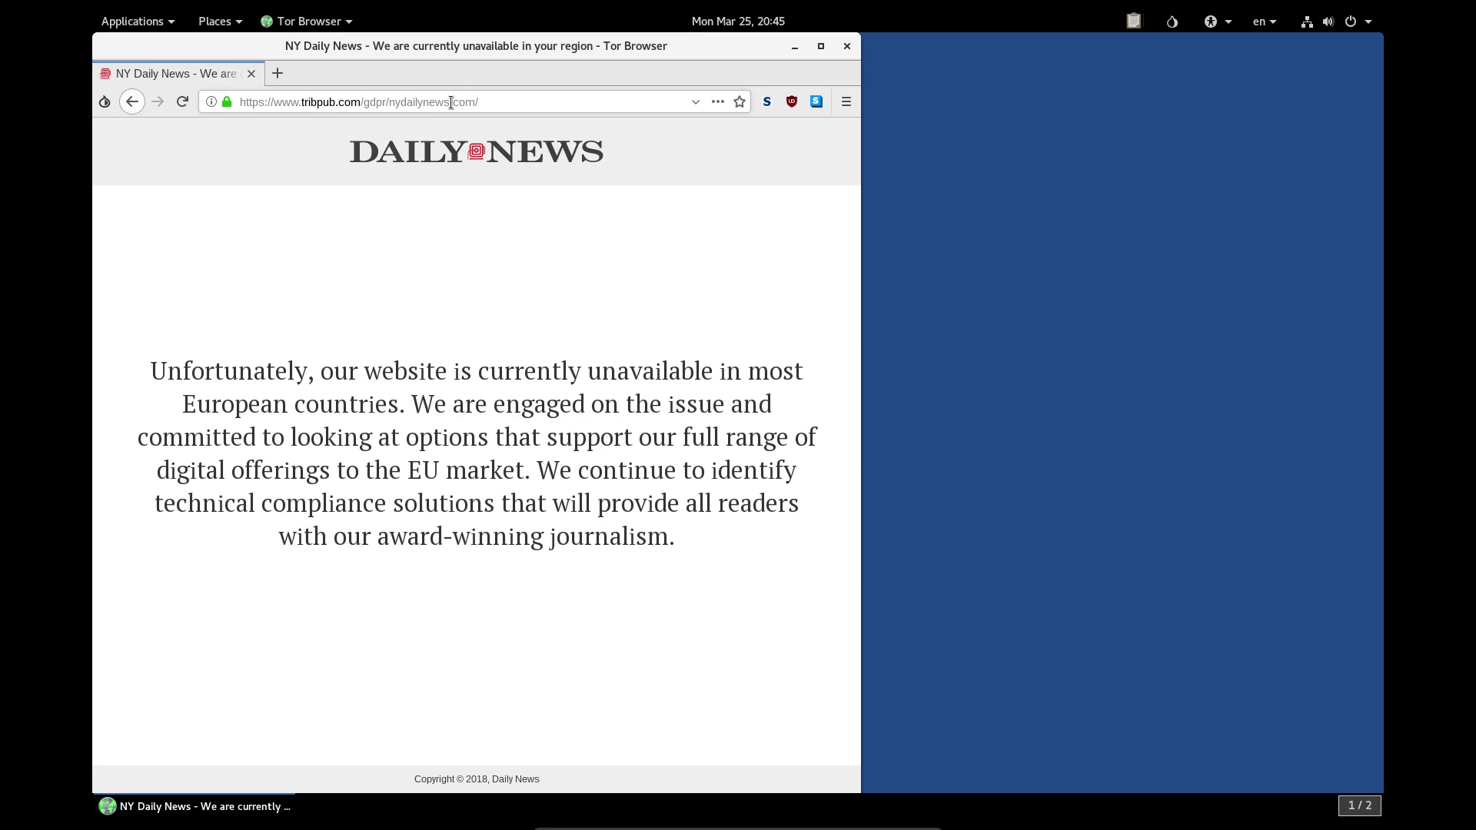
click(106, 107)
Request a new Tor identity and load the full nydailynews.com homepage
click(151, 127)
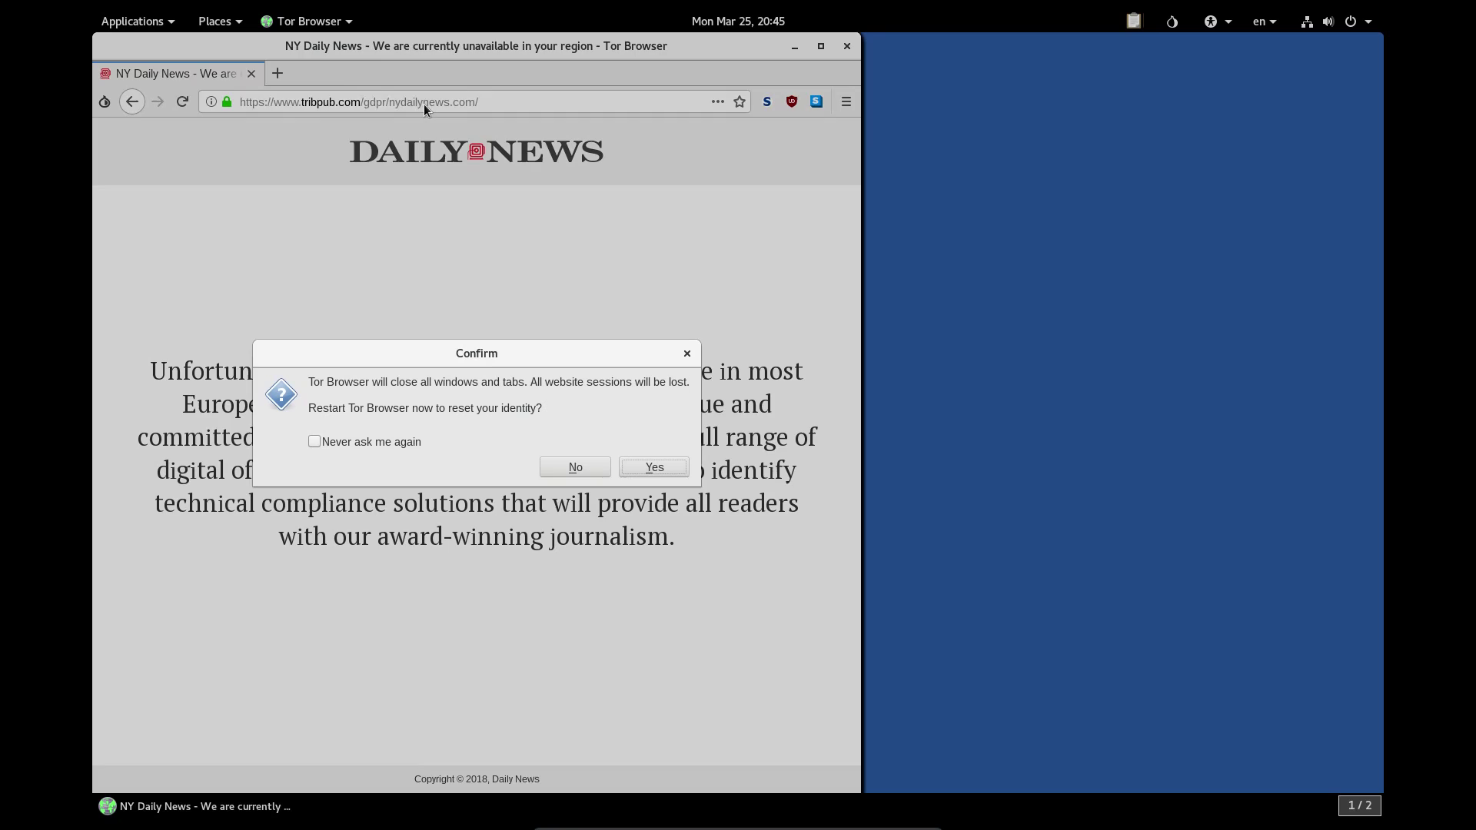
click(678, 470)
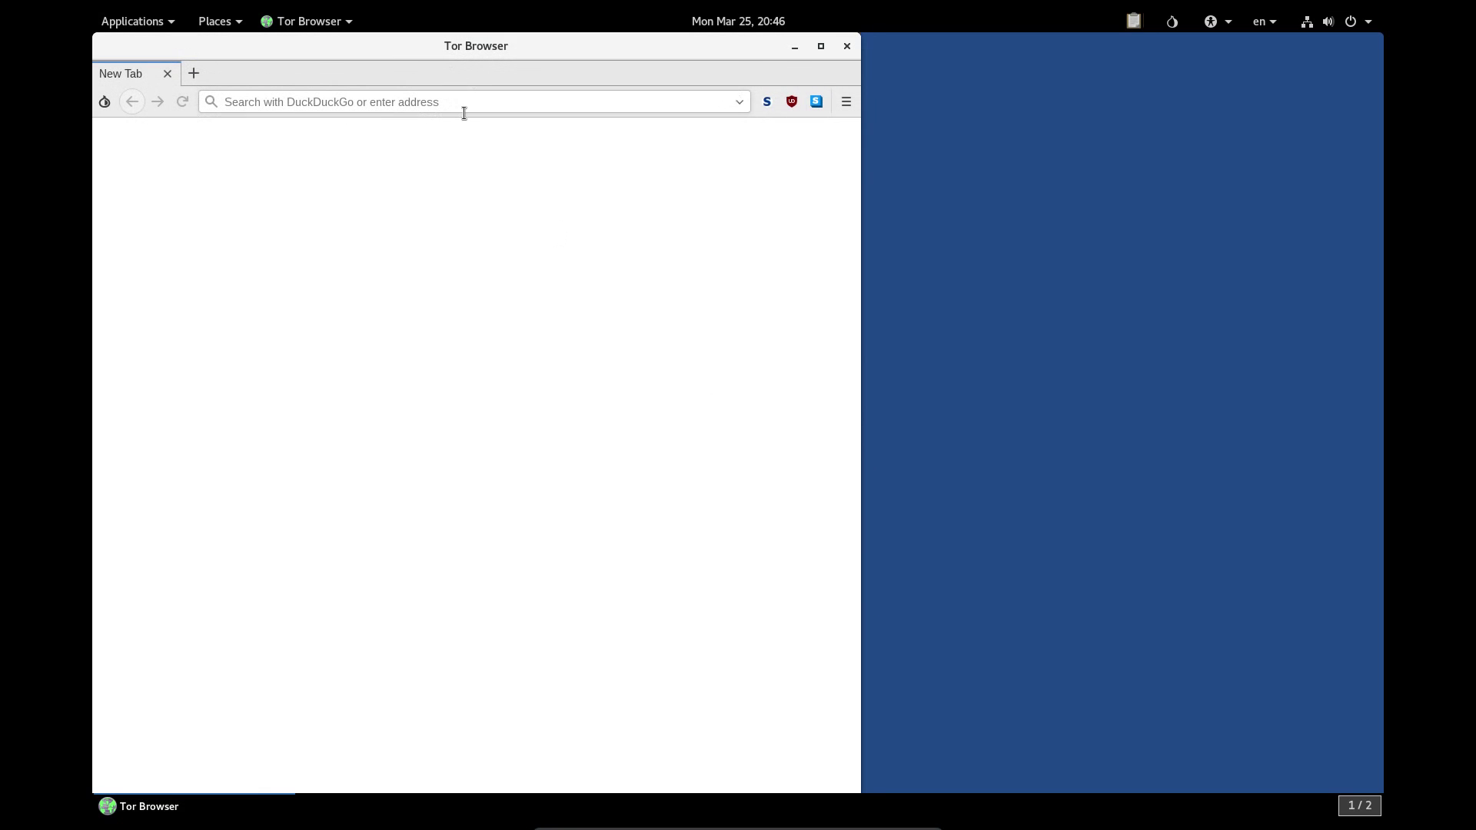
text(nydailynews.com)
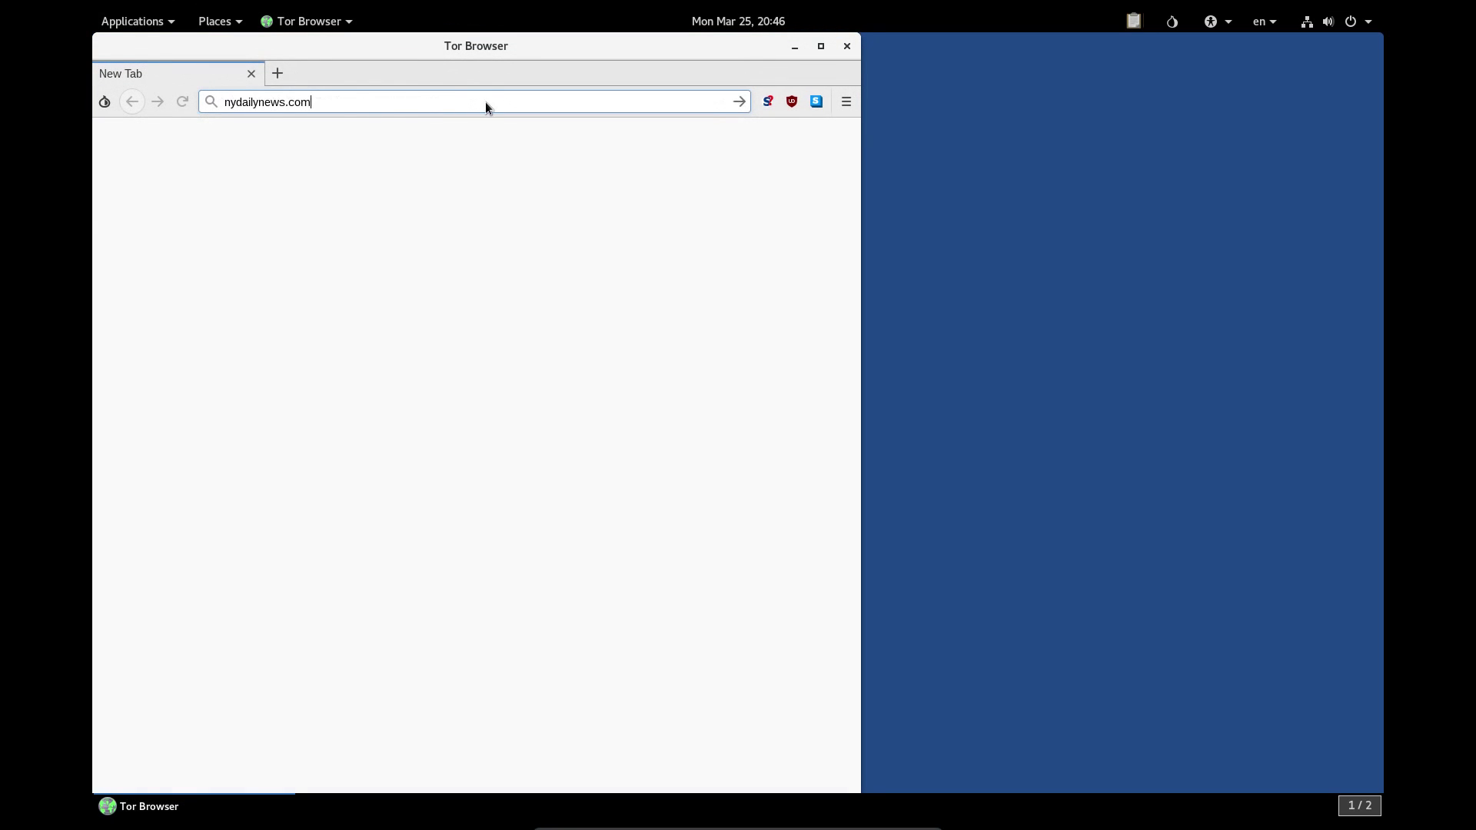
key(Return)
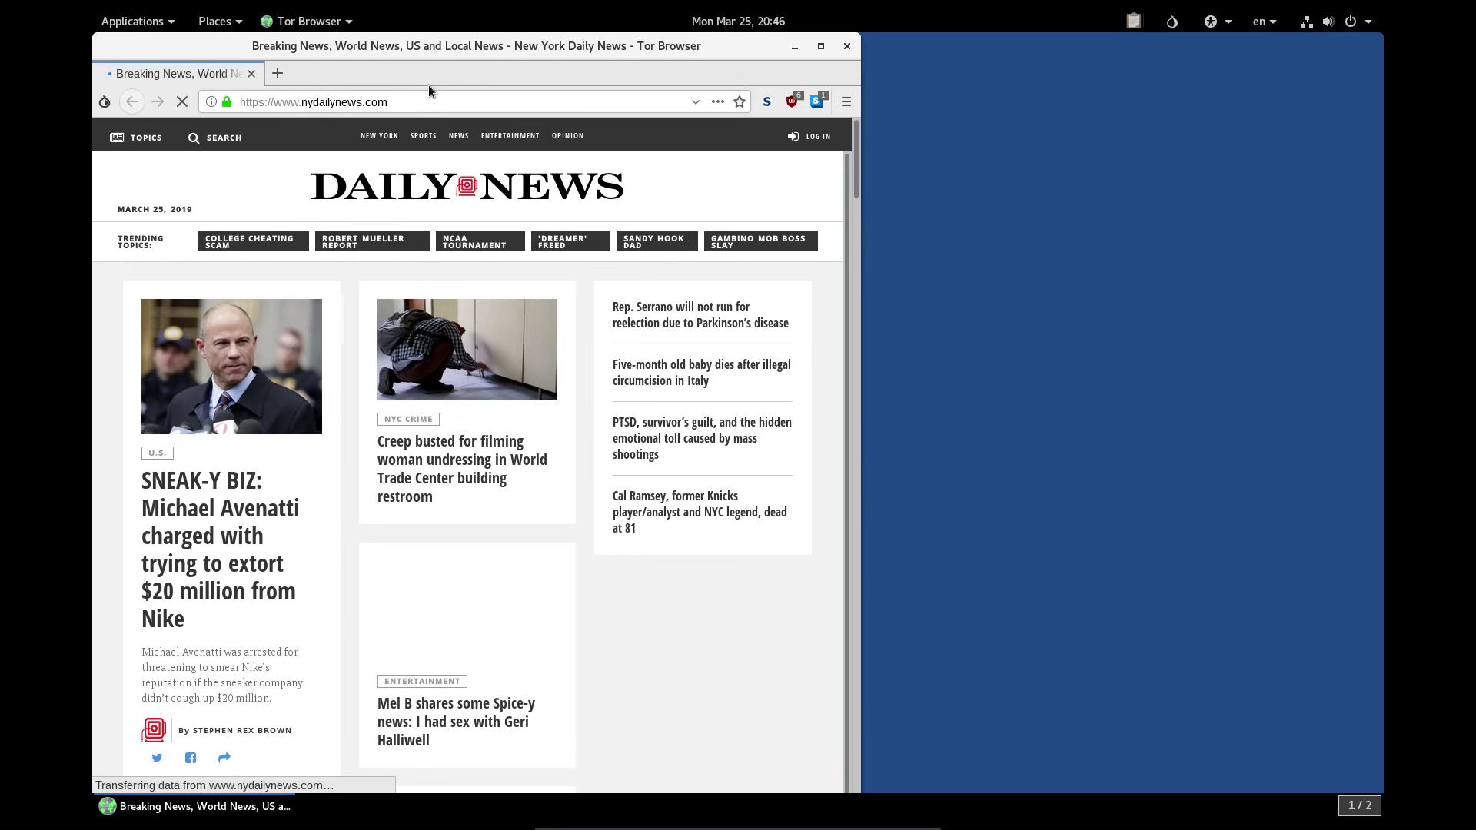
Confirm on iplocation.net in a new tab that the exit IP is in Moldova, then return to Daily News
click(286, 73)
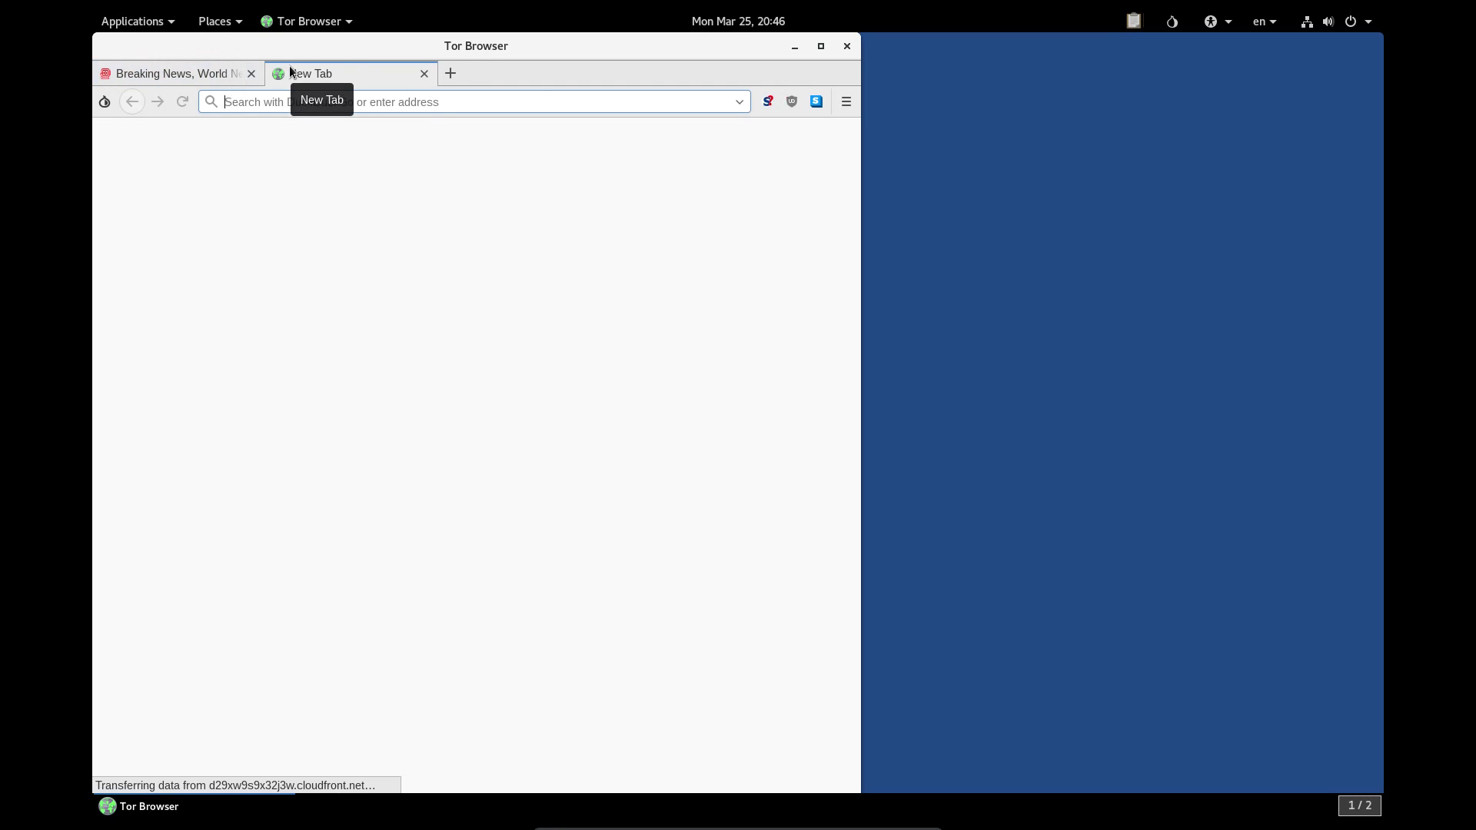
text(iplocation.net)
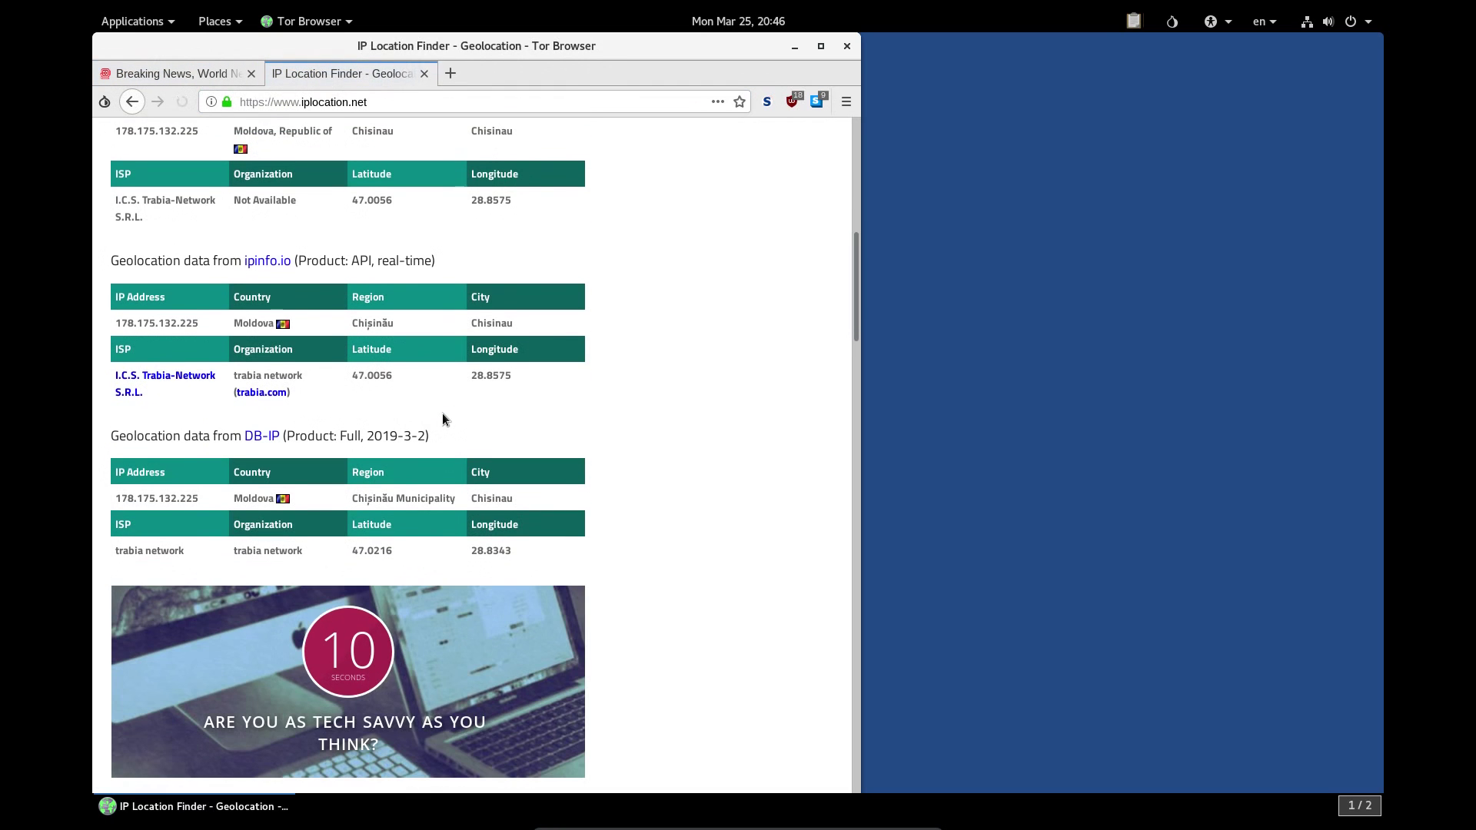
scroll(440, 412, up, 6)
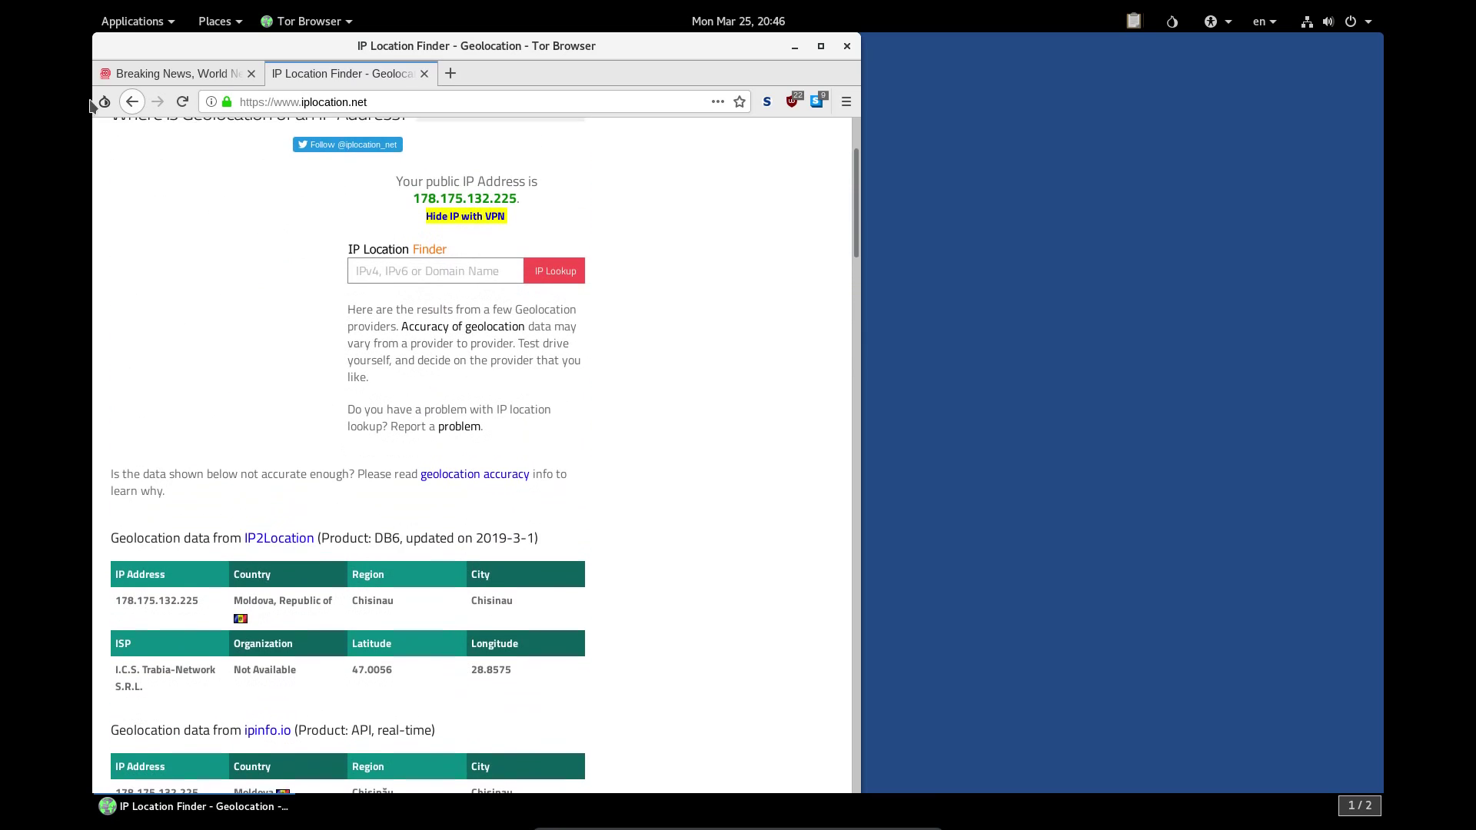
click(146, 73)
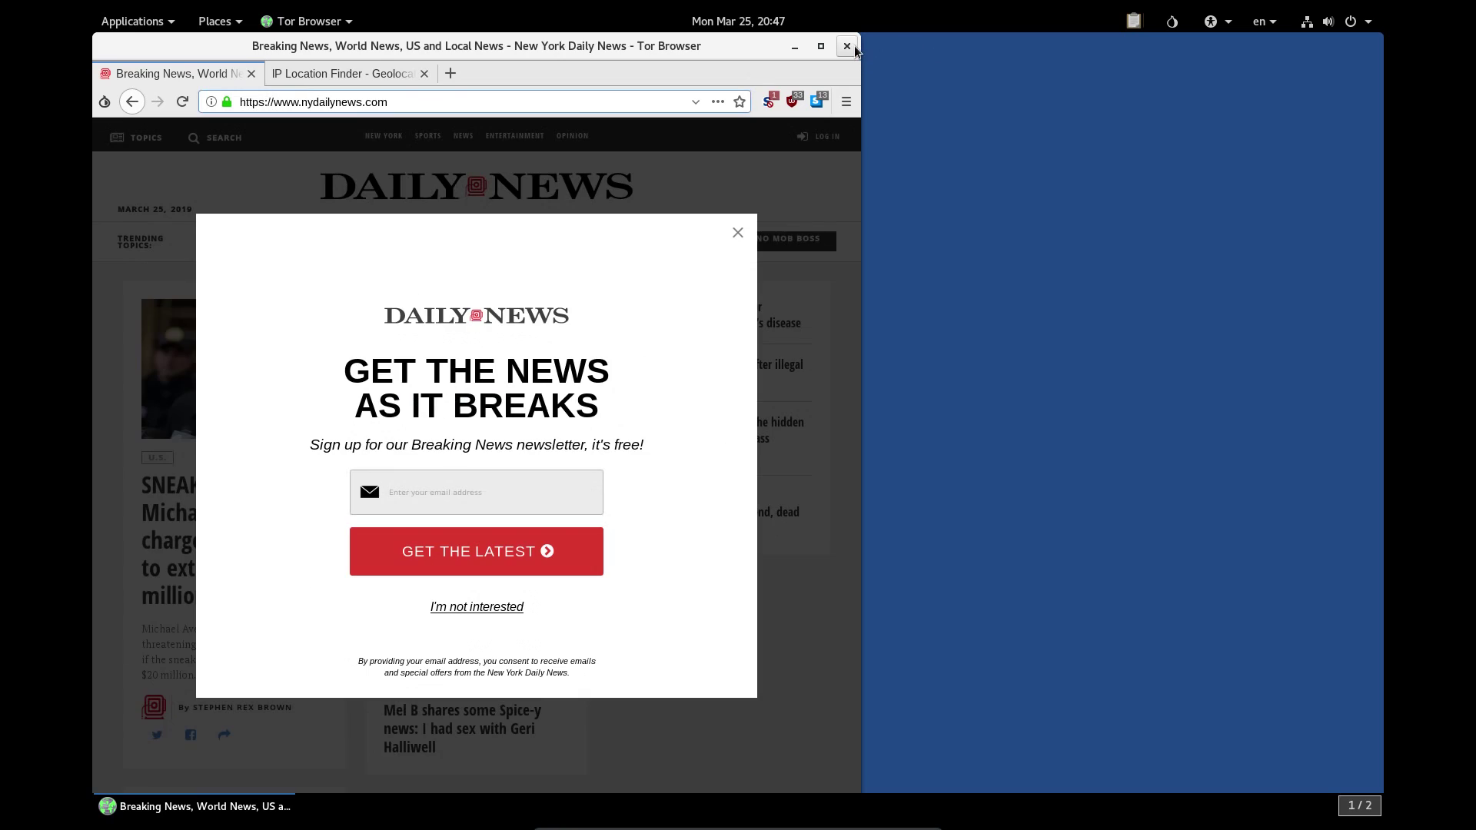
Close Tor Browser with both tabs and show the Applications > Internet list with Tor Browser
click(846, 45)
click(619, 459)
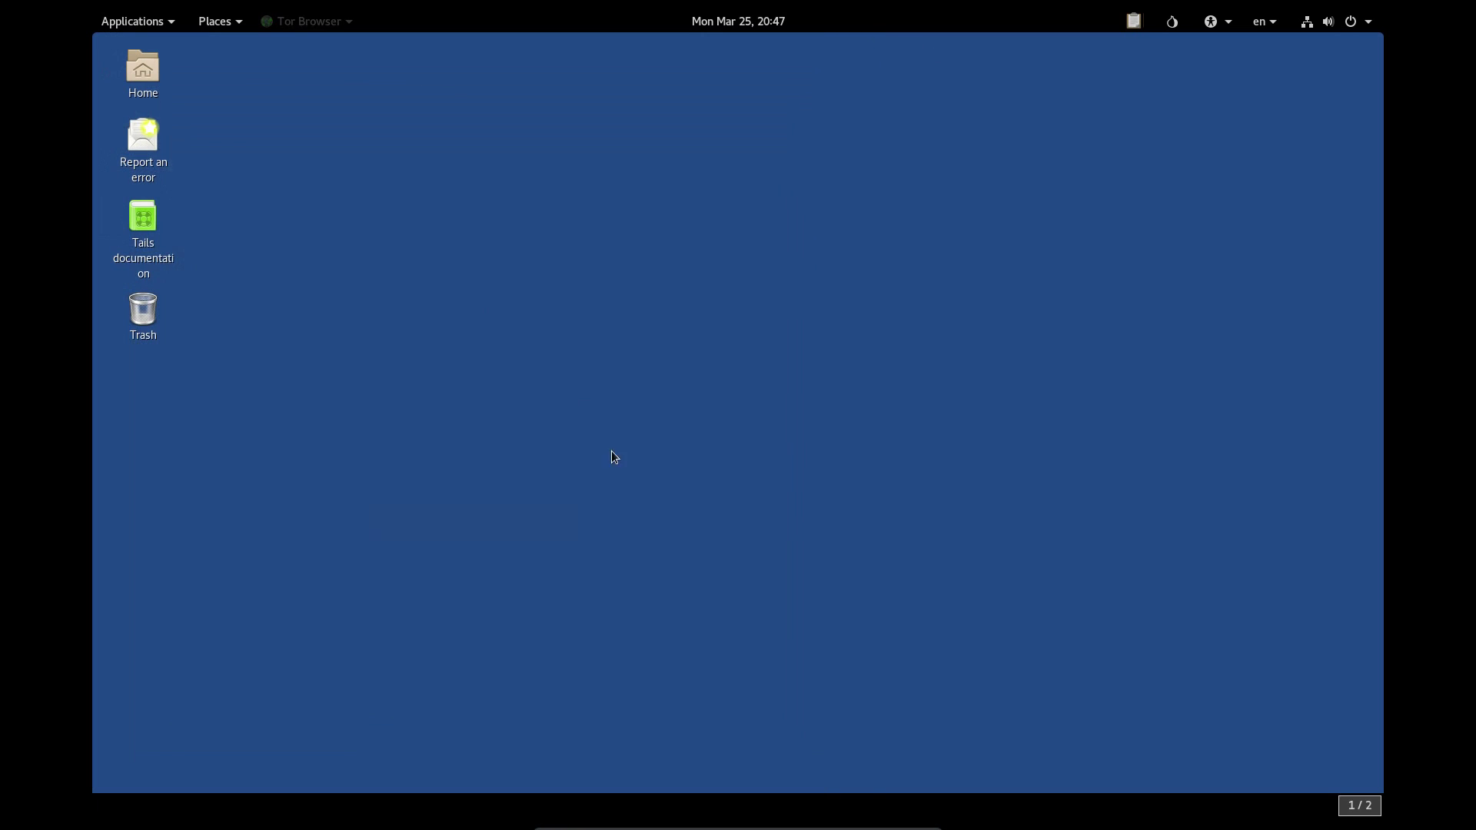
click(142, 21)
mouse_move(194, 160)
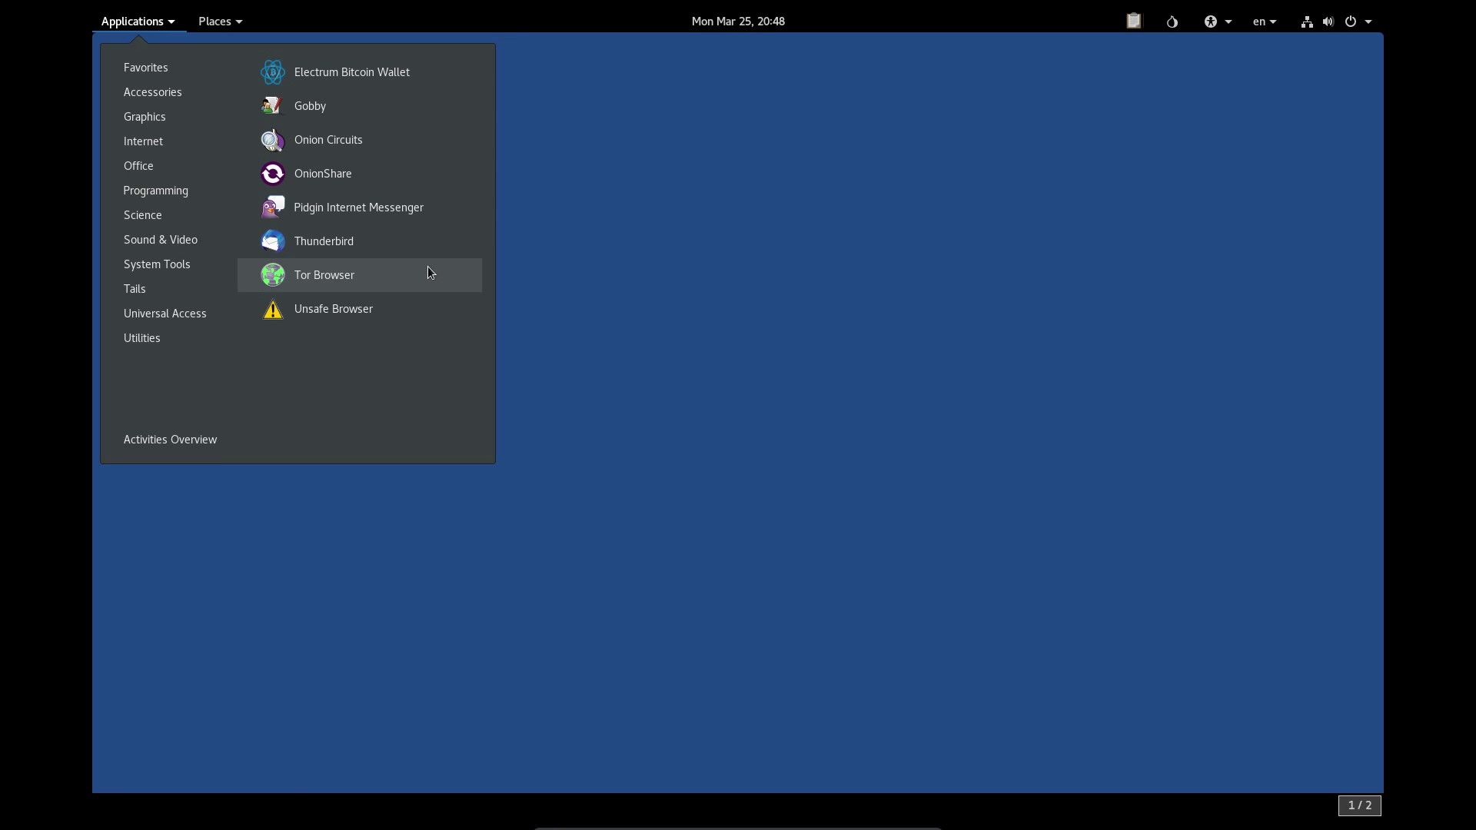
Launch Tor Browser and follow the 'Download only (for DVDs and virtual machines)' link for Tails 3.13.1
click(427, 265)
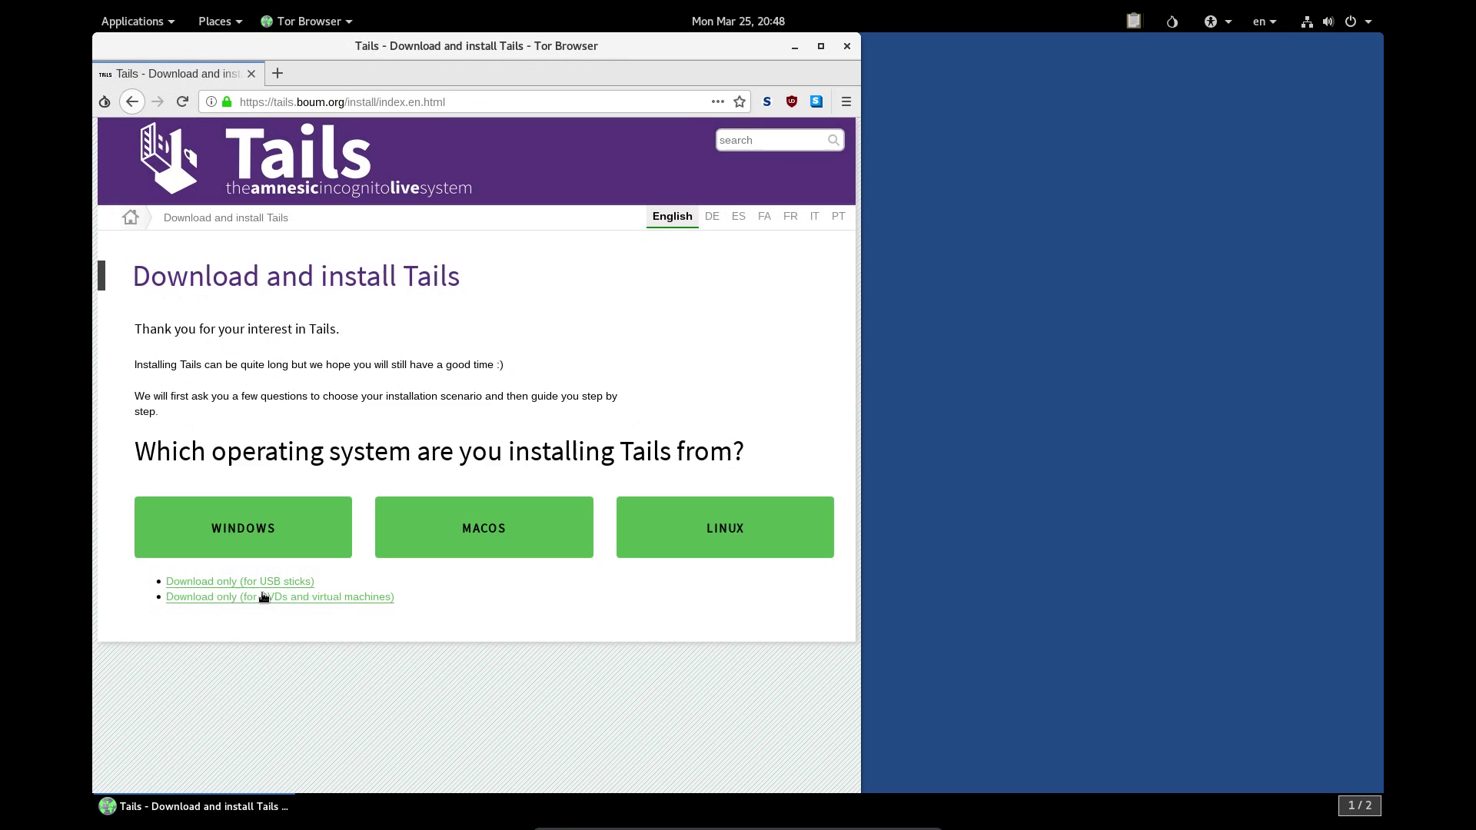
click(270, 598)
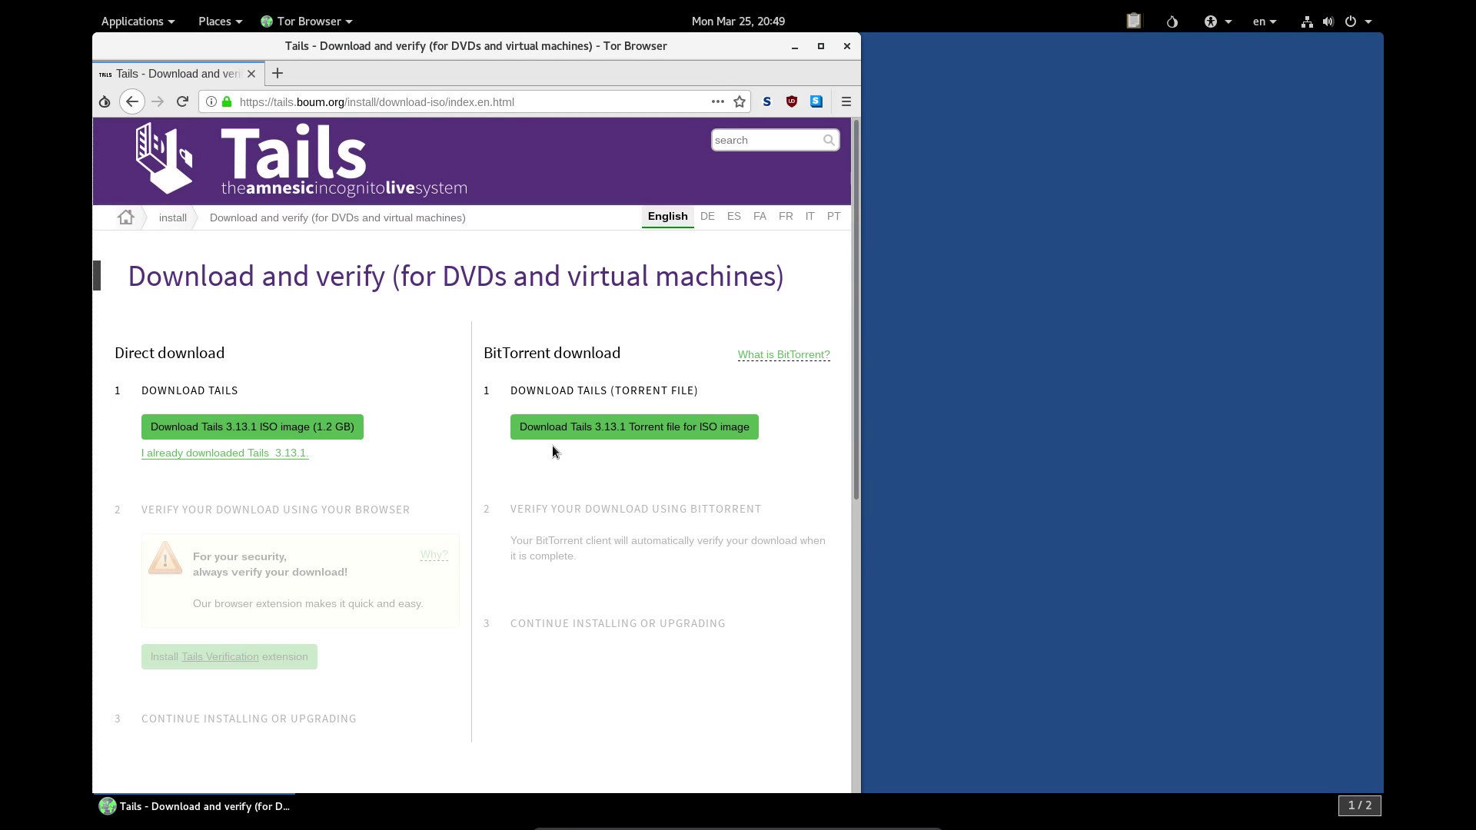
Quit Tor Browser with its close button, returning to the bare Tails desktop
click(846, 46)
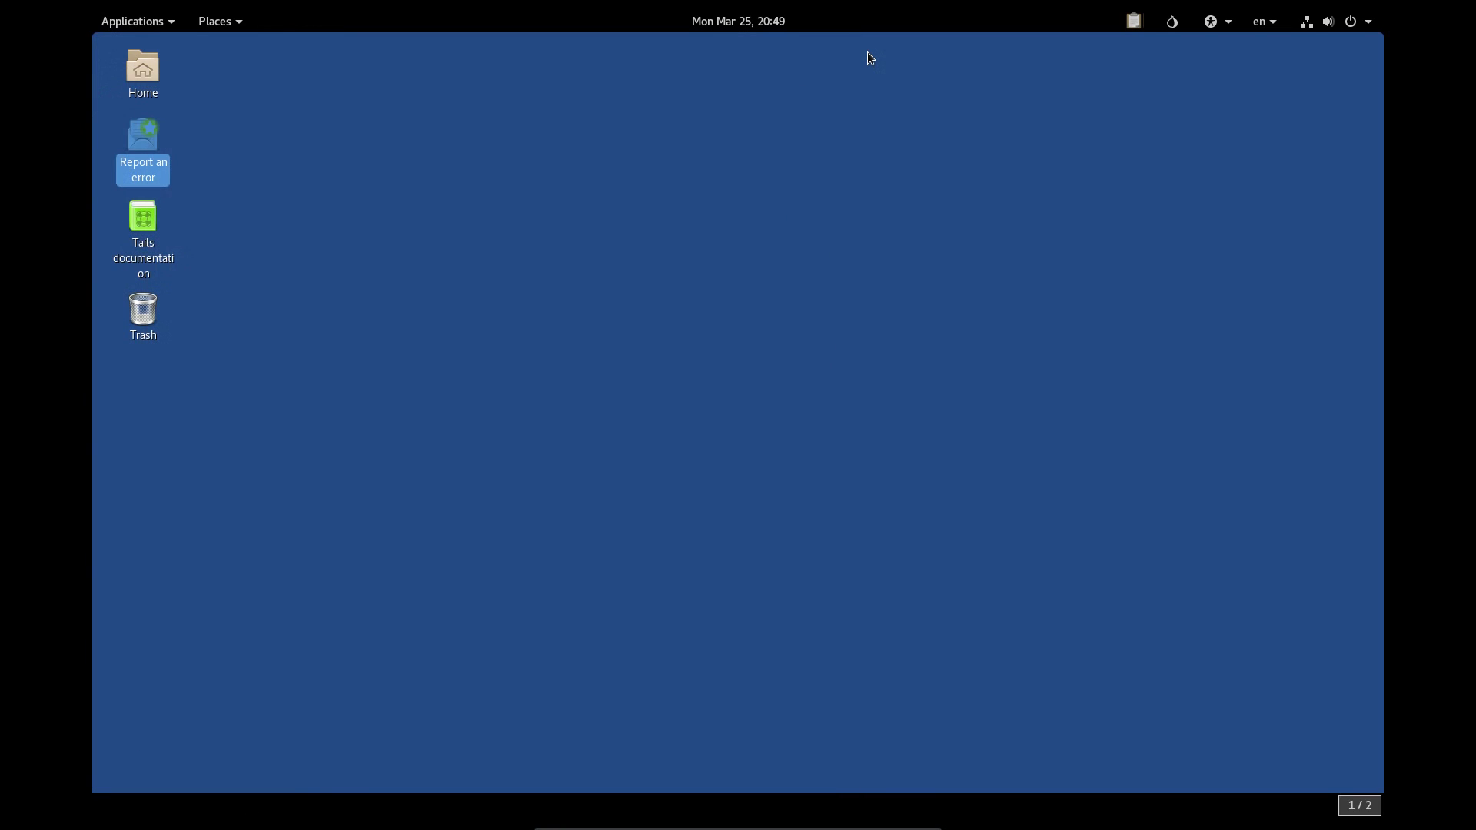